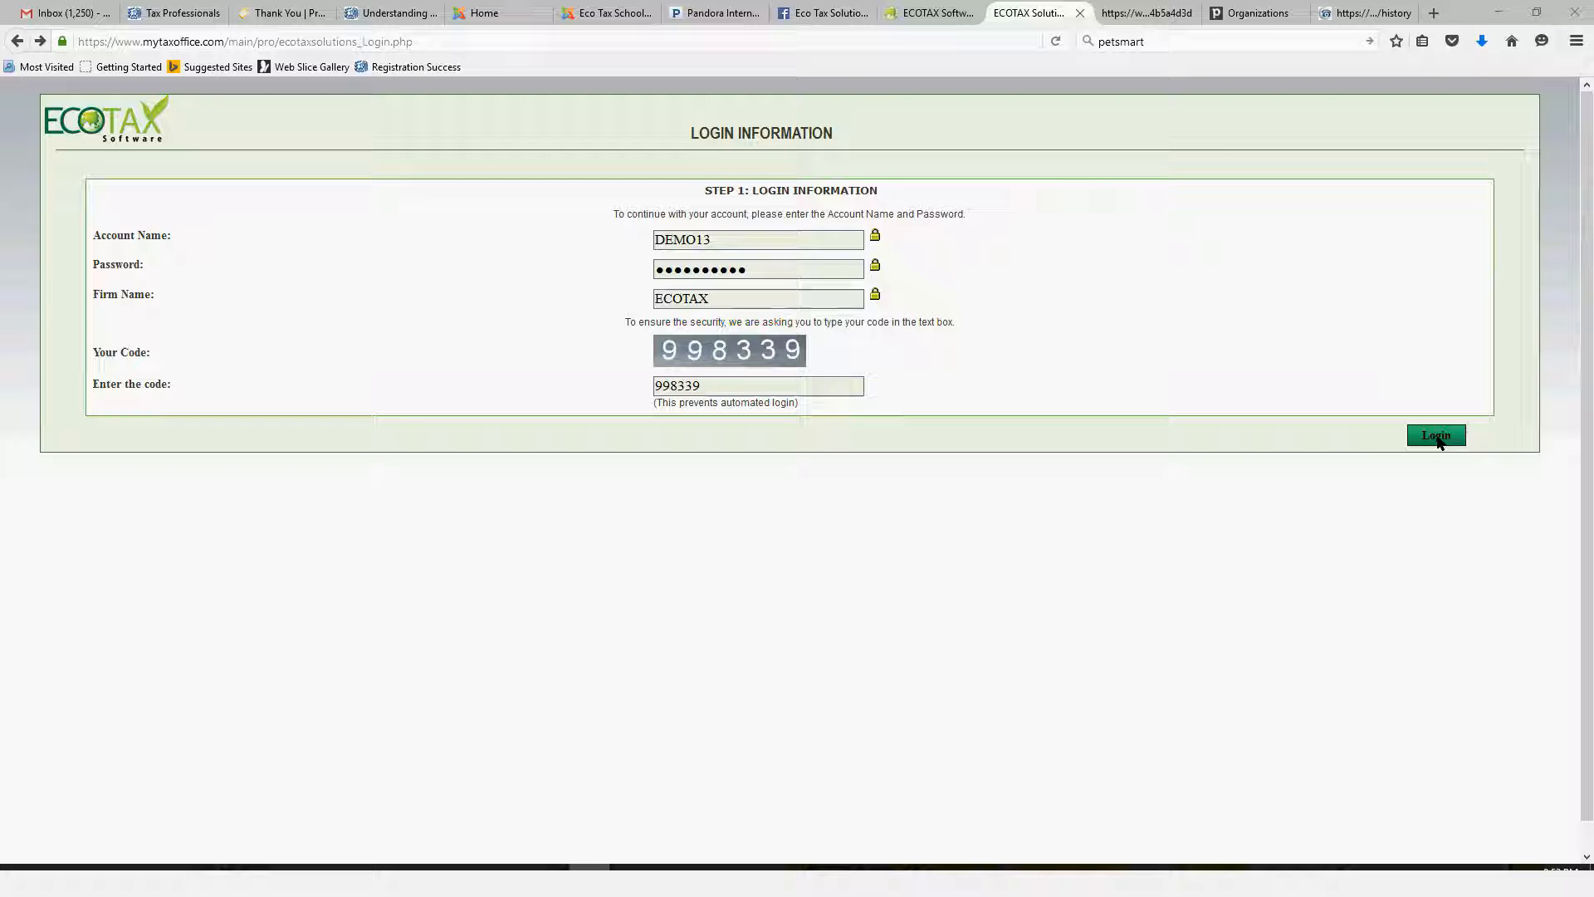
Log in to the account, continue past the welcome page and bring up the Manage Returns client list.
{"action": "left_click", "coordinate": [1437, 436]}
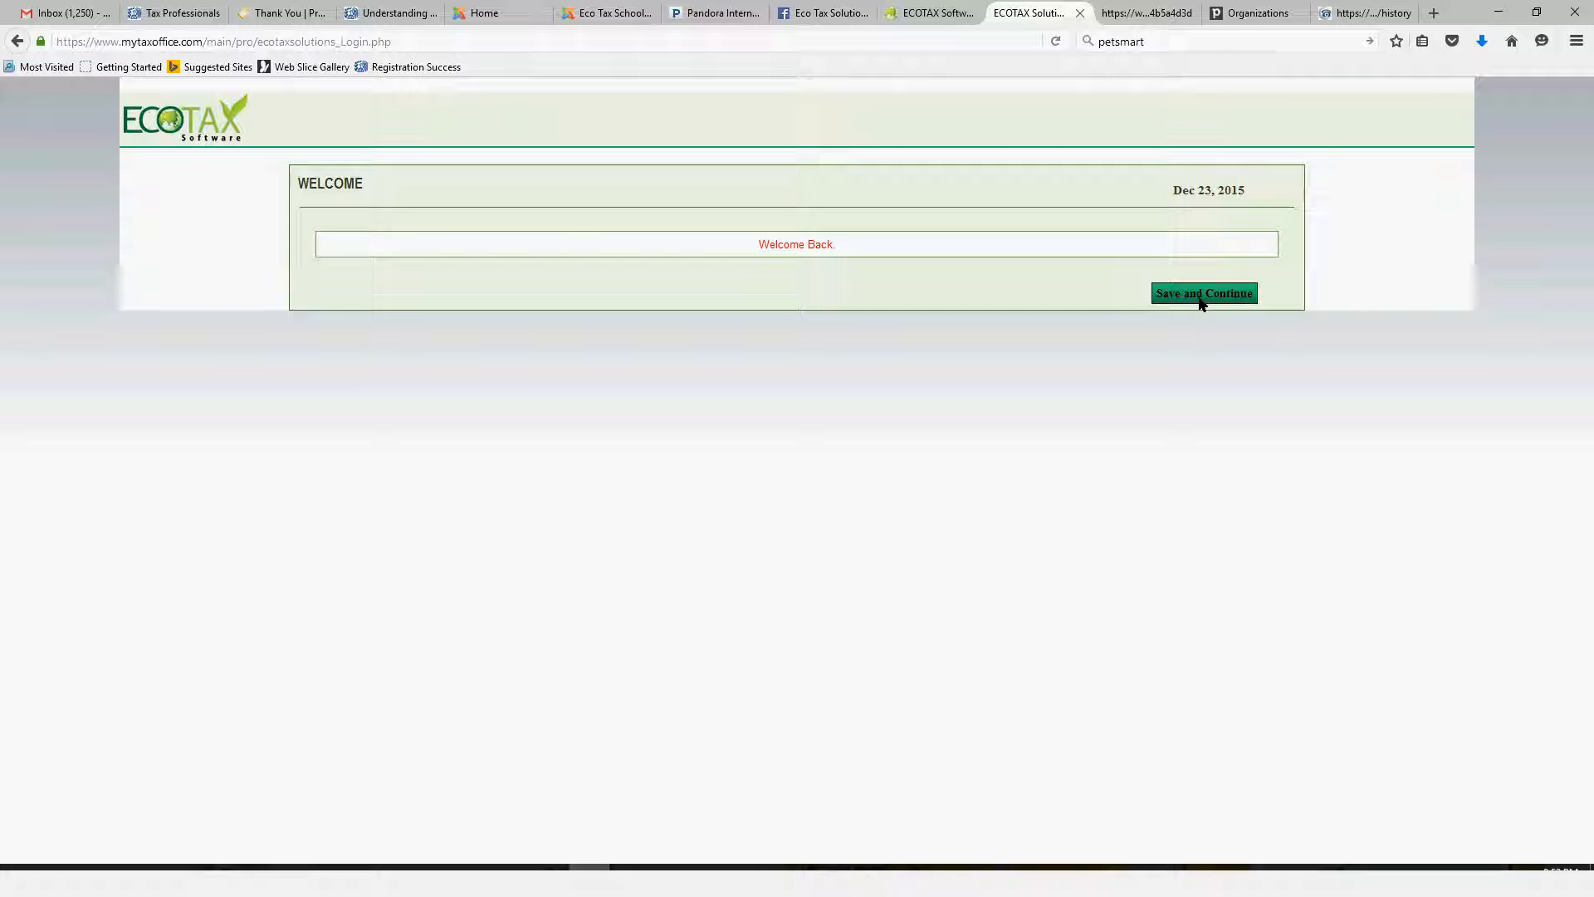
{"action": "left_click", "coordinate": [1199, 297]}
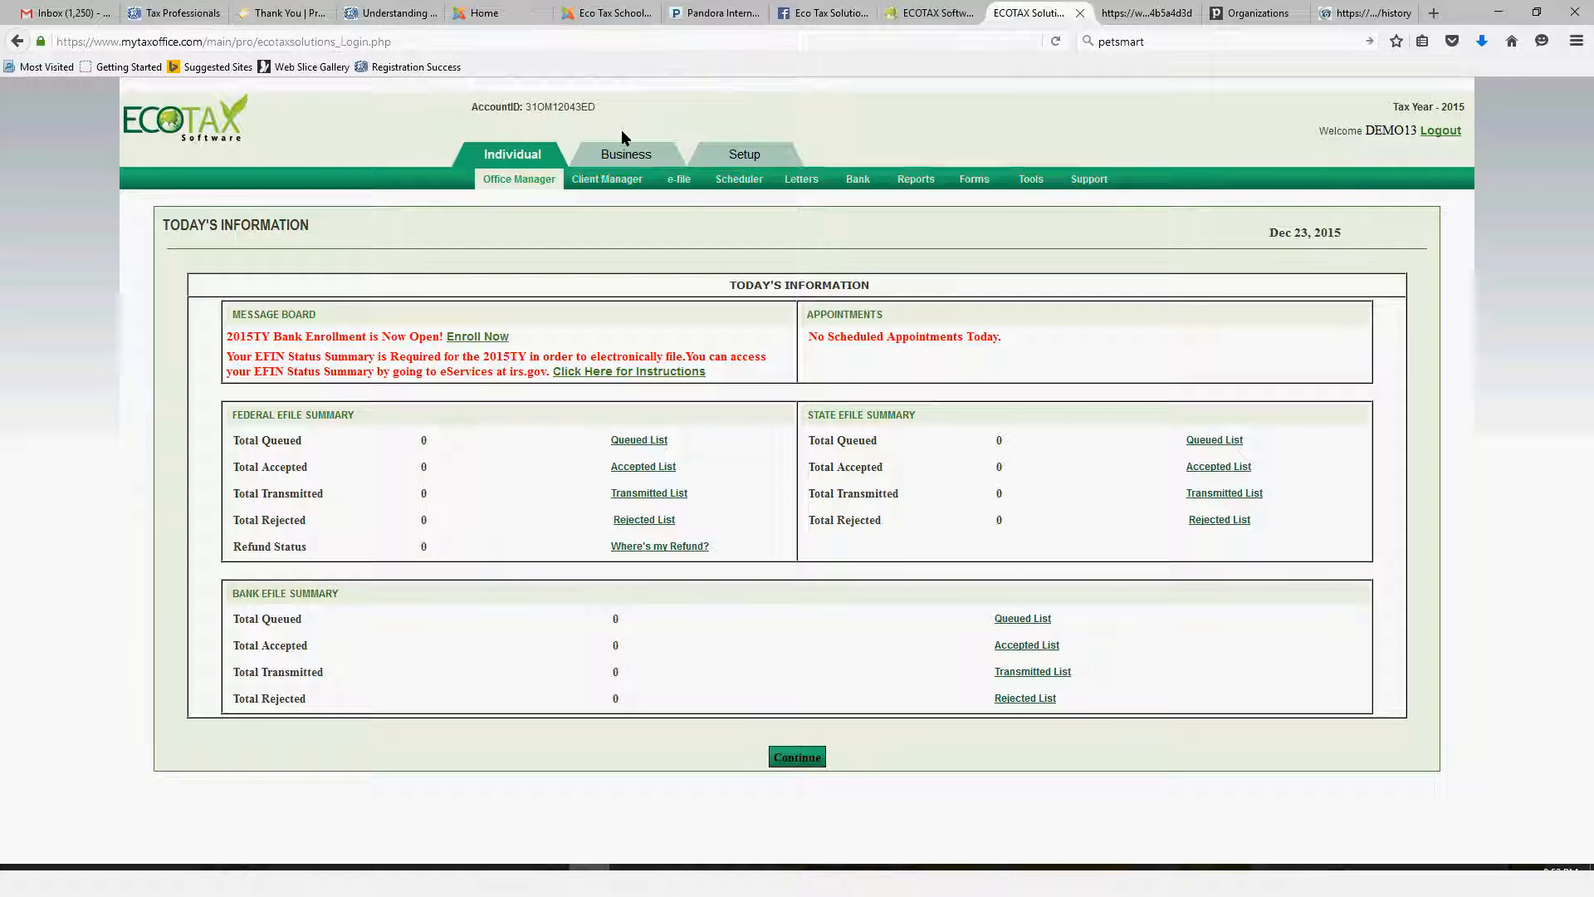
{"action": "mouse_move", "coordinate": [614, 180]}
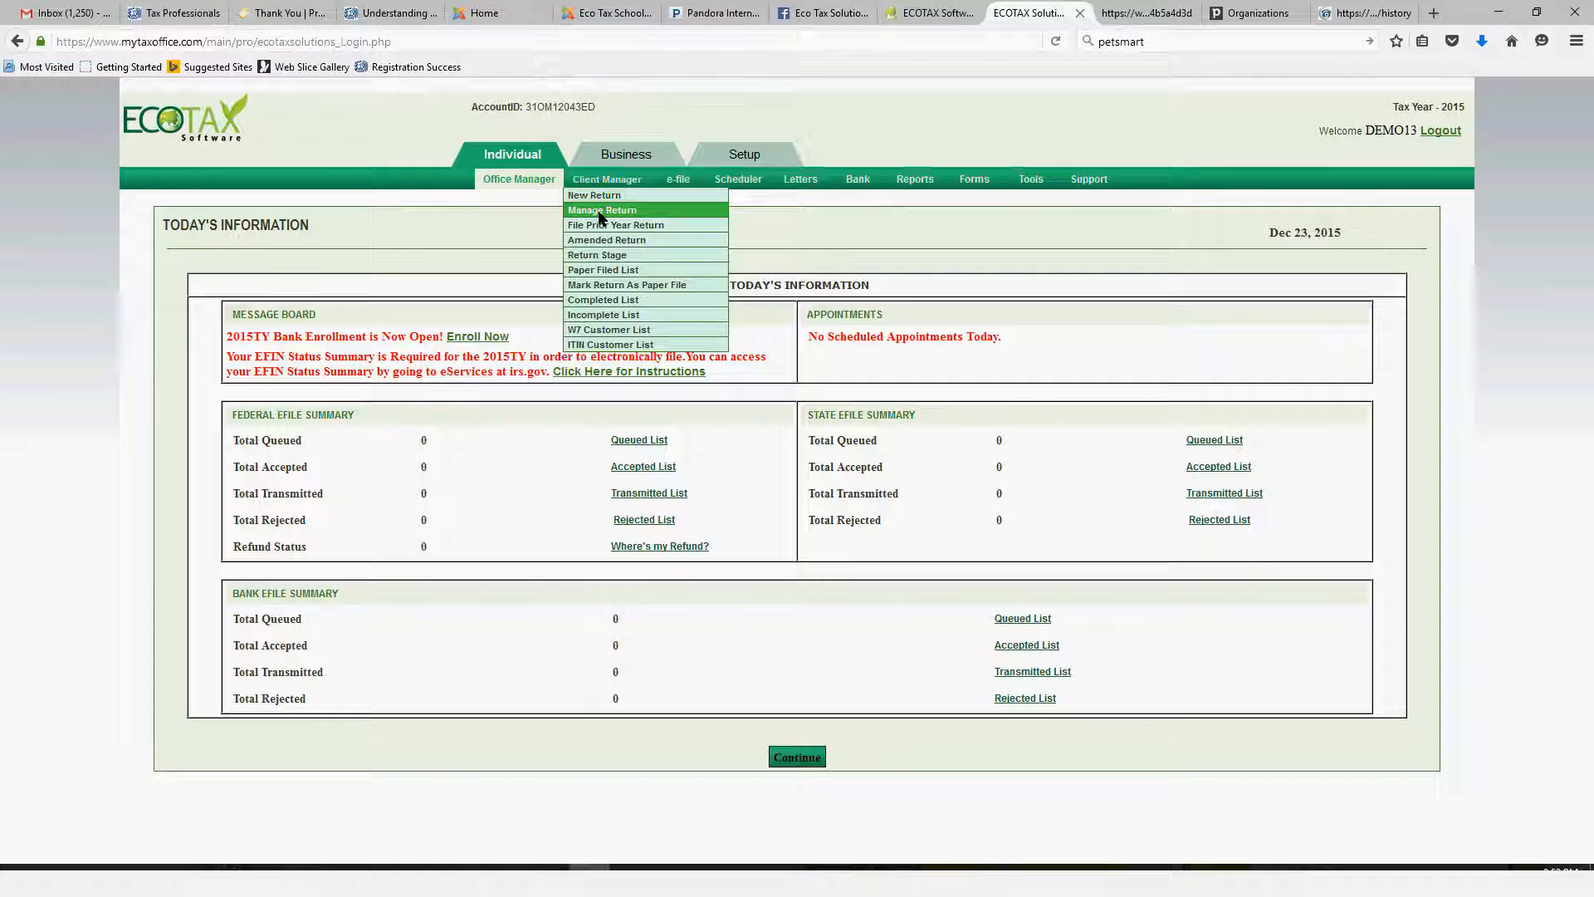
{"action": "left_click", "coordinate": [599, 213]}
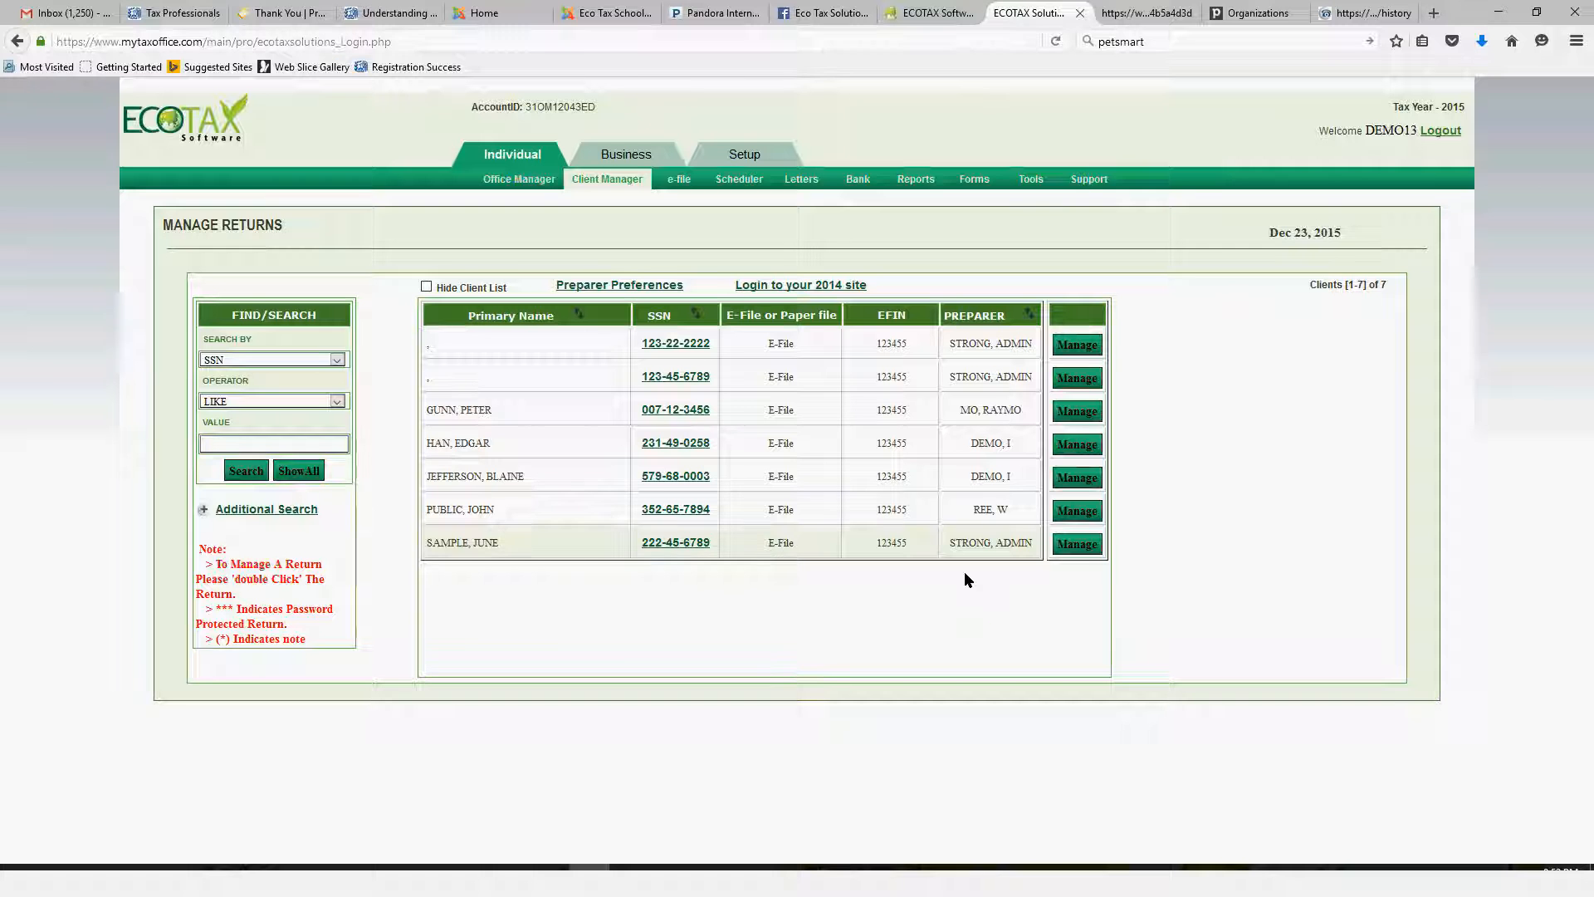
Open the return of the last client in the list for editing in Direct Input mode.
{"action": "left_click", "coordinate": [1078, 544]}
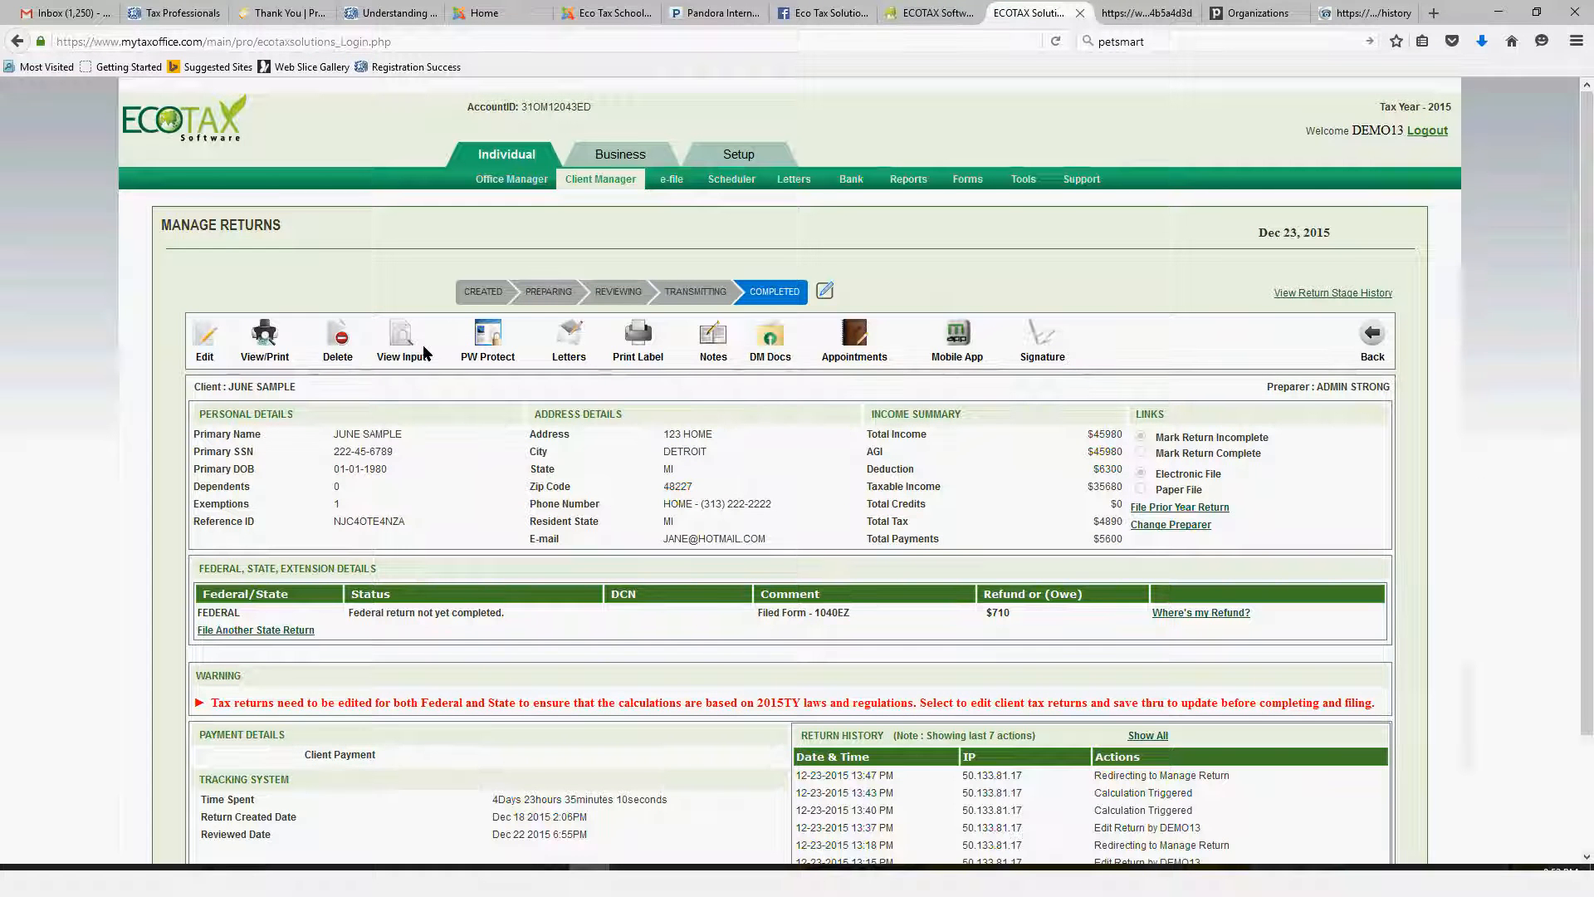
{"action": "left_click", "coordinate": [211, 344]}
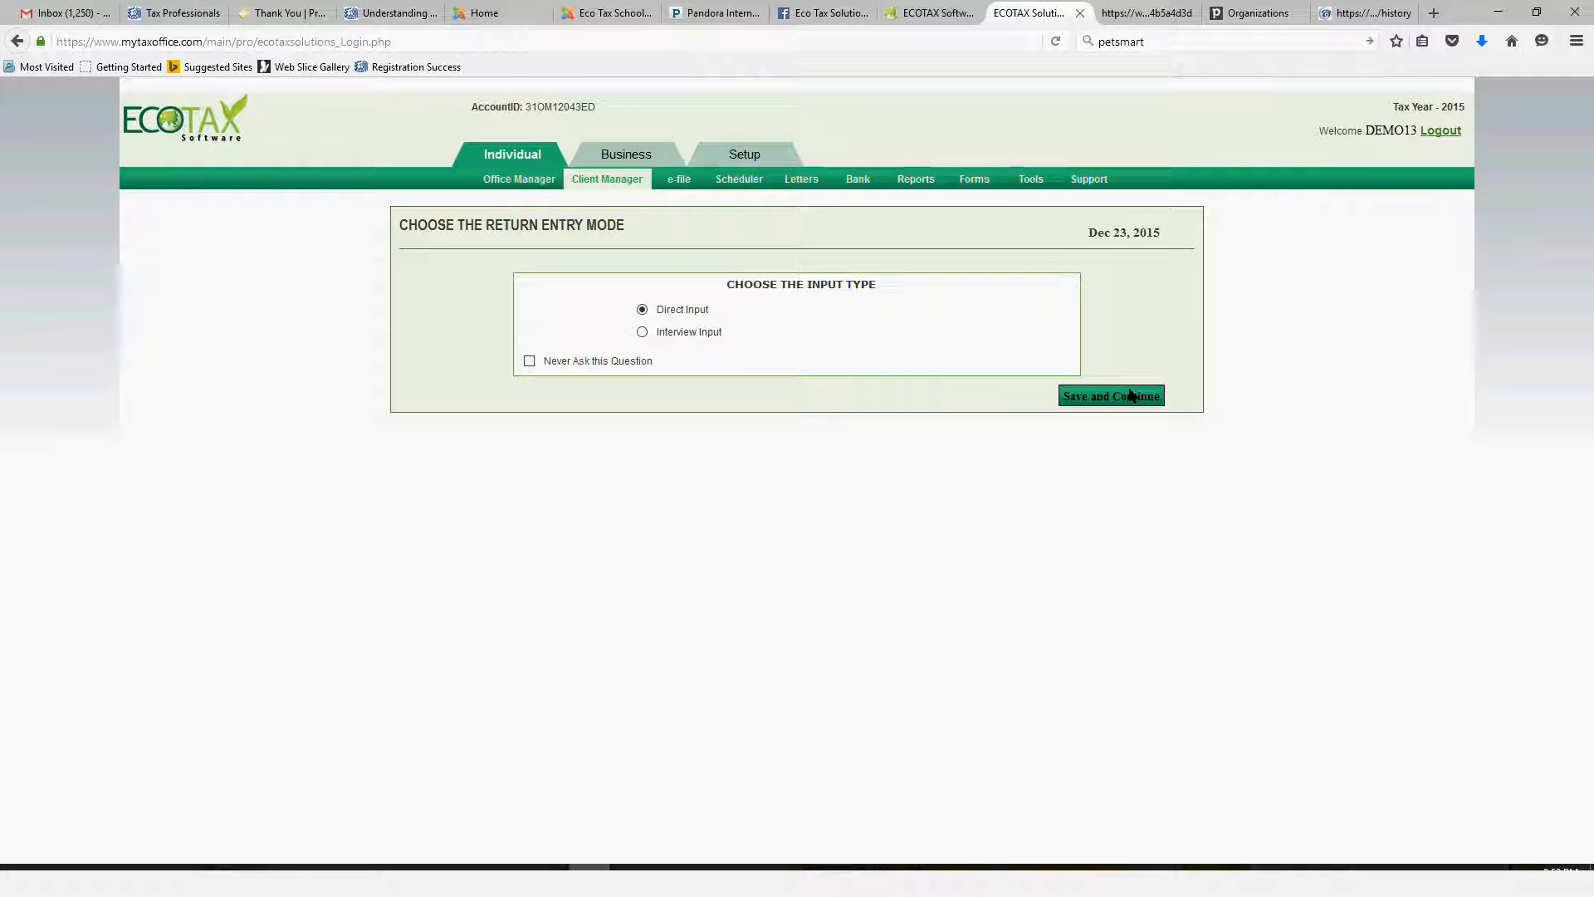
{"action": "left_click", "coordinate": [1129, 395]}
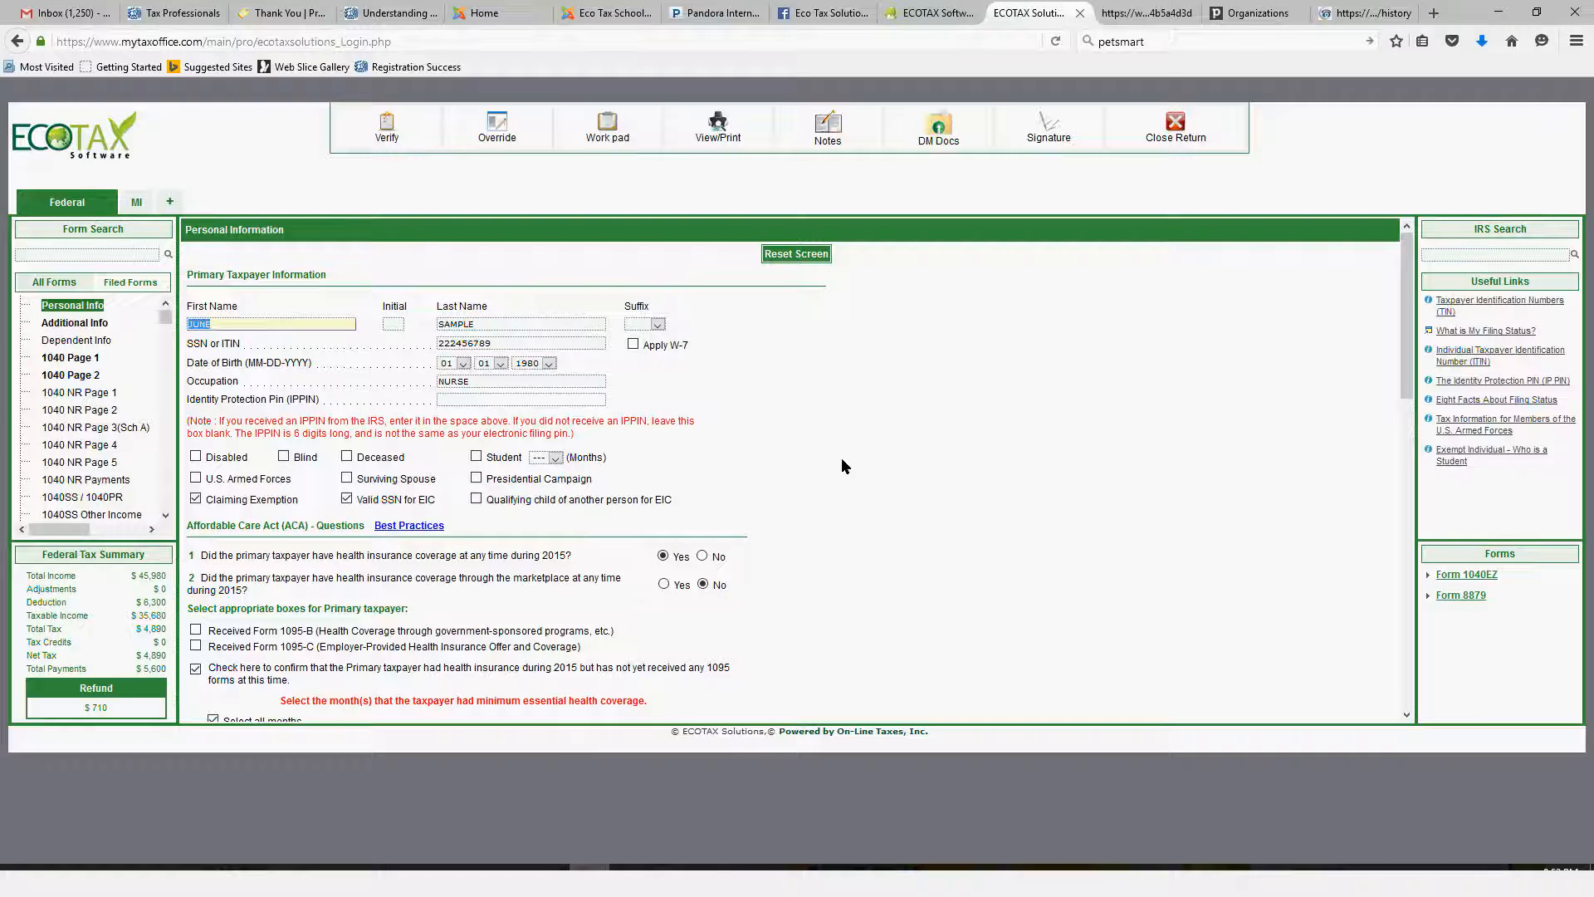
Review the primary taxpayer's Personal Information form through the bank information section and save it.
{"action": "scroll", "coordinate": [840, 464], "scroll_direction": "down", "scroll_amount": 5}
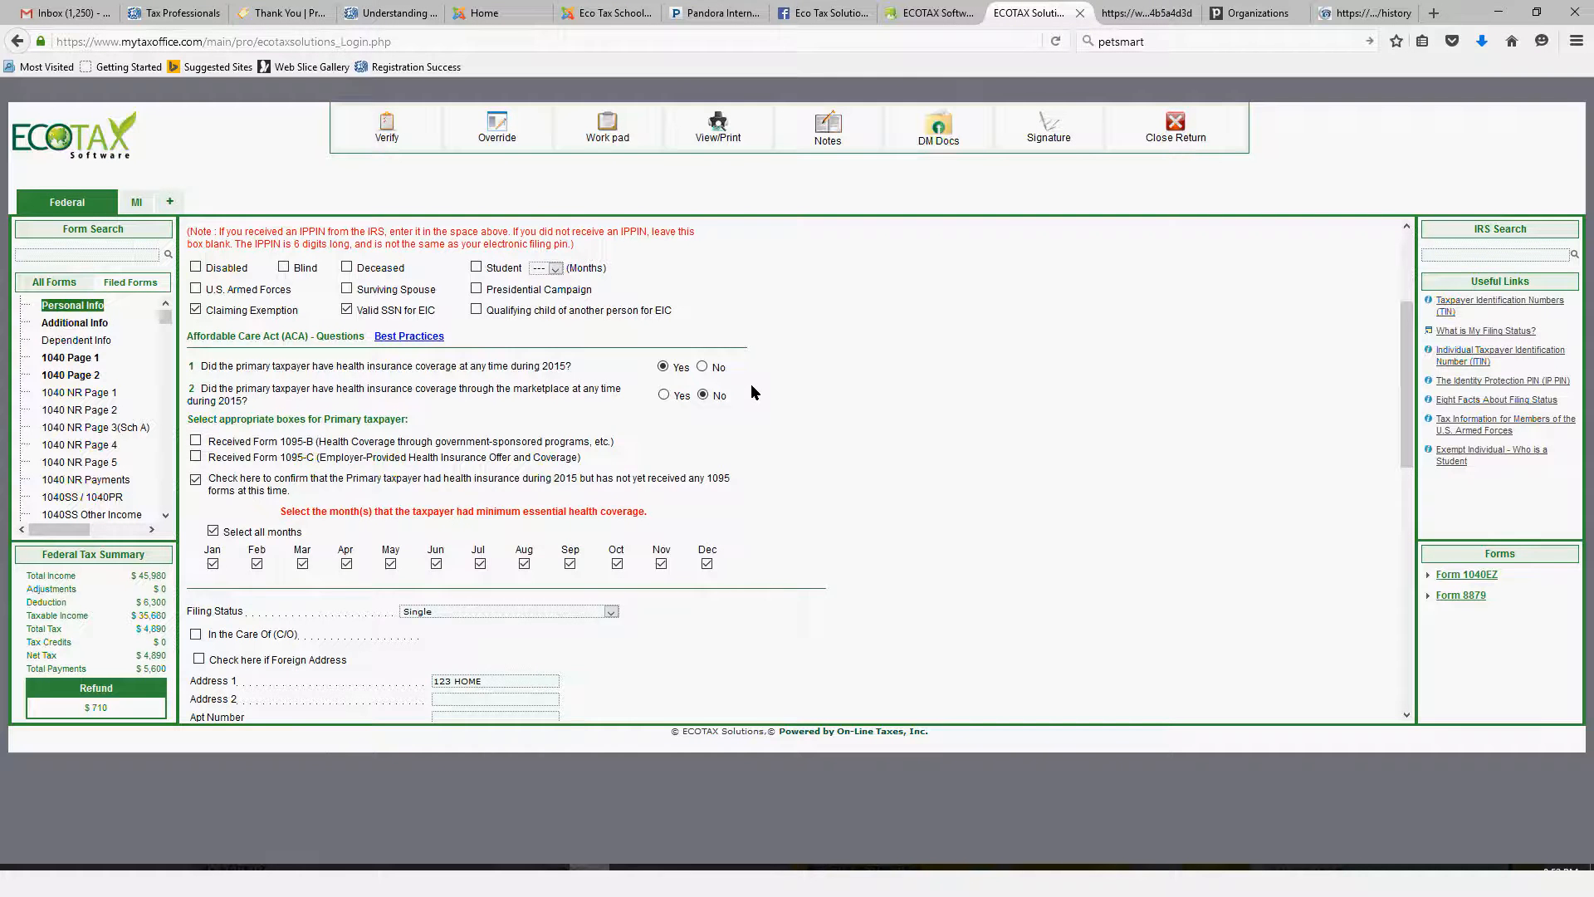
{"action": "scroll", "coordinate": [750, 383], "scroll_direction": "down", "scroll_amount": 3}
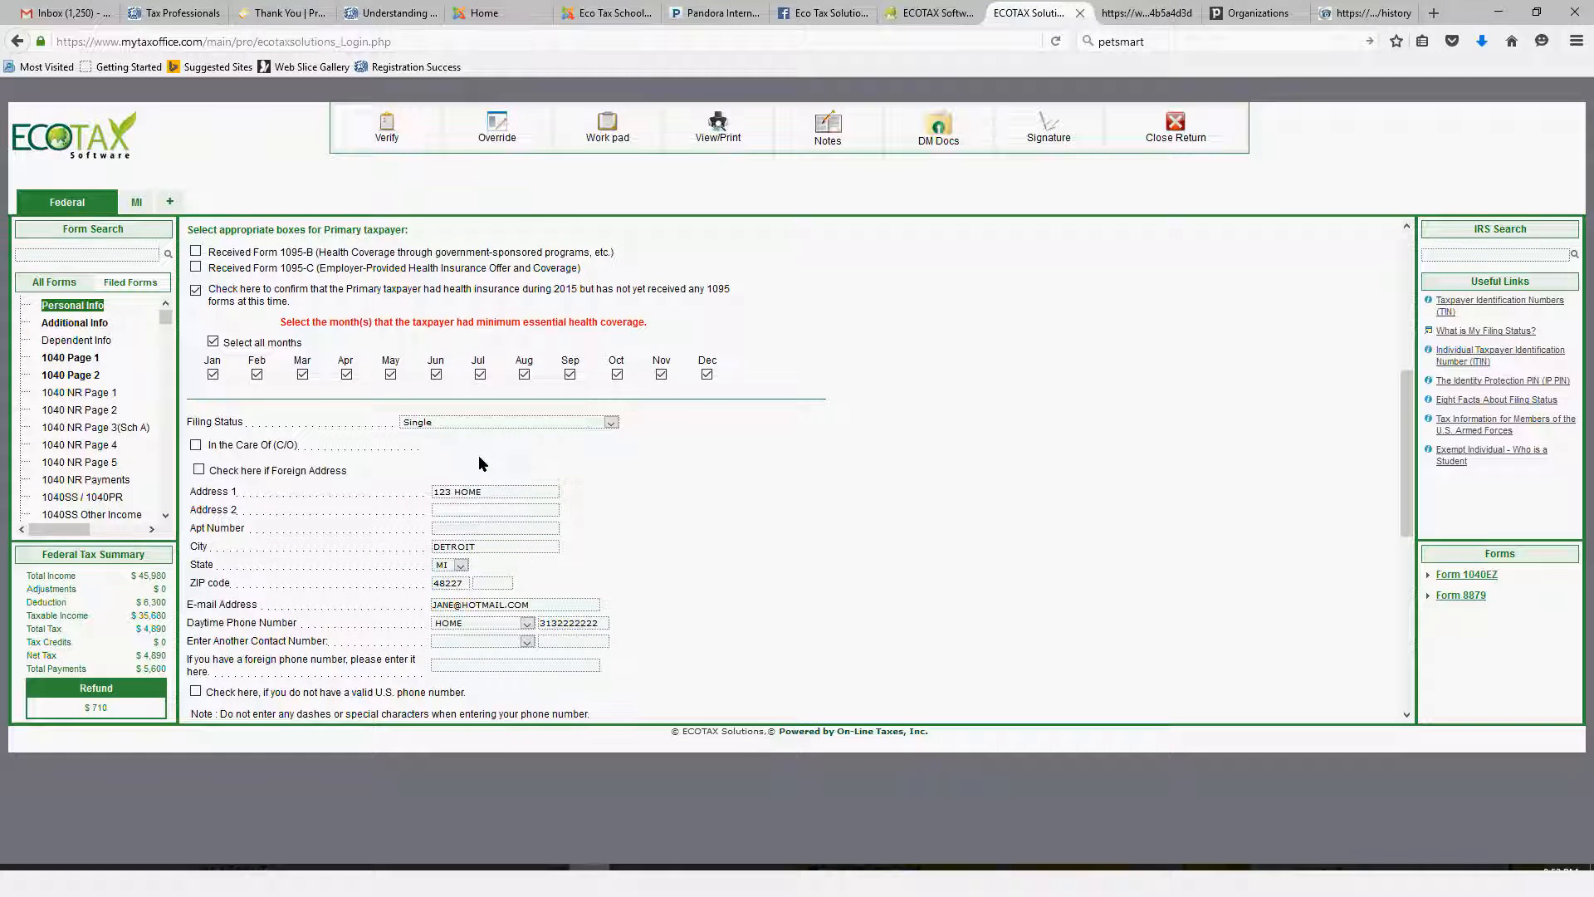
{"action": "scroll", "coordinate": [478, 463], "scroll_direction": "down", "scroll_amount": 2}
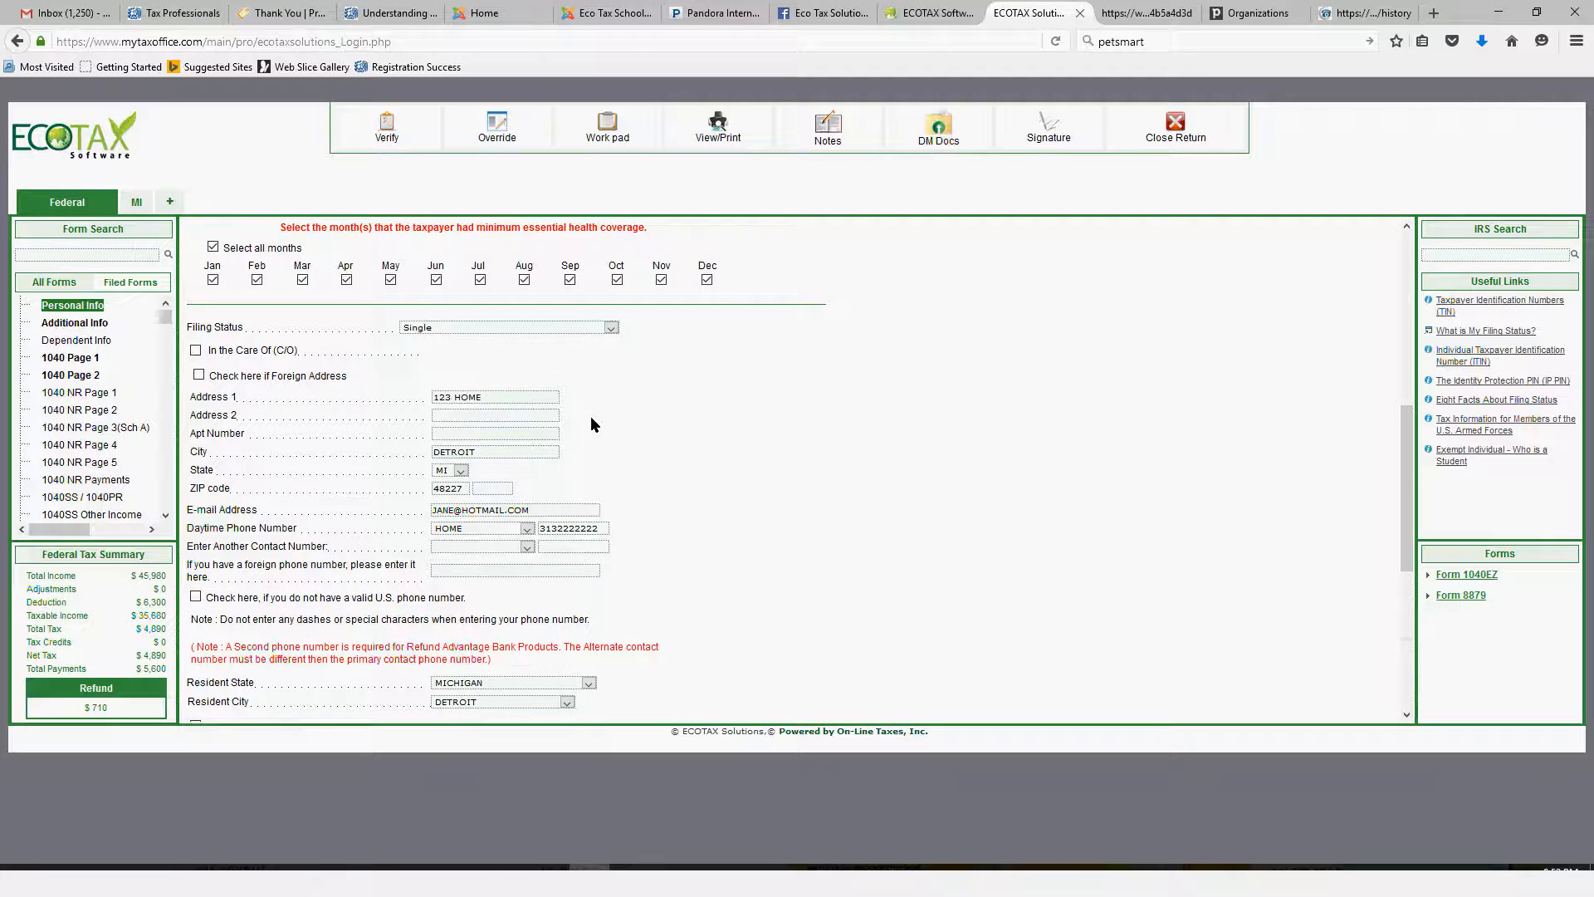
{"action": "scroll", "coordinate": [591, 424], "scroll_direction": "down", "scroll_amount": 4}
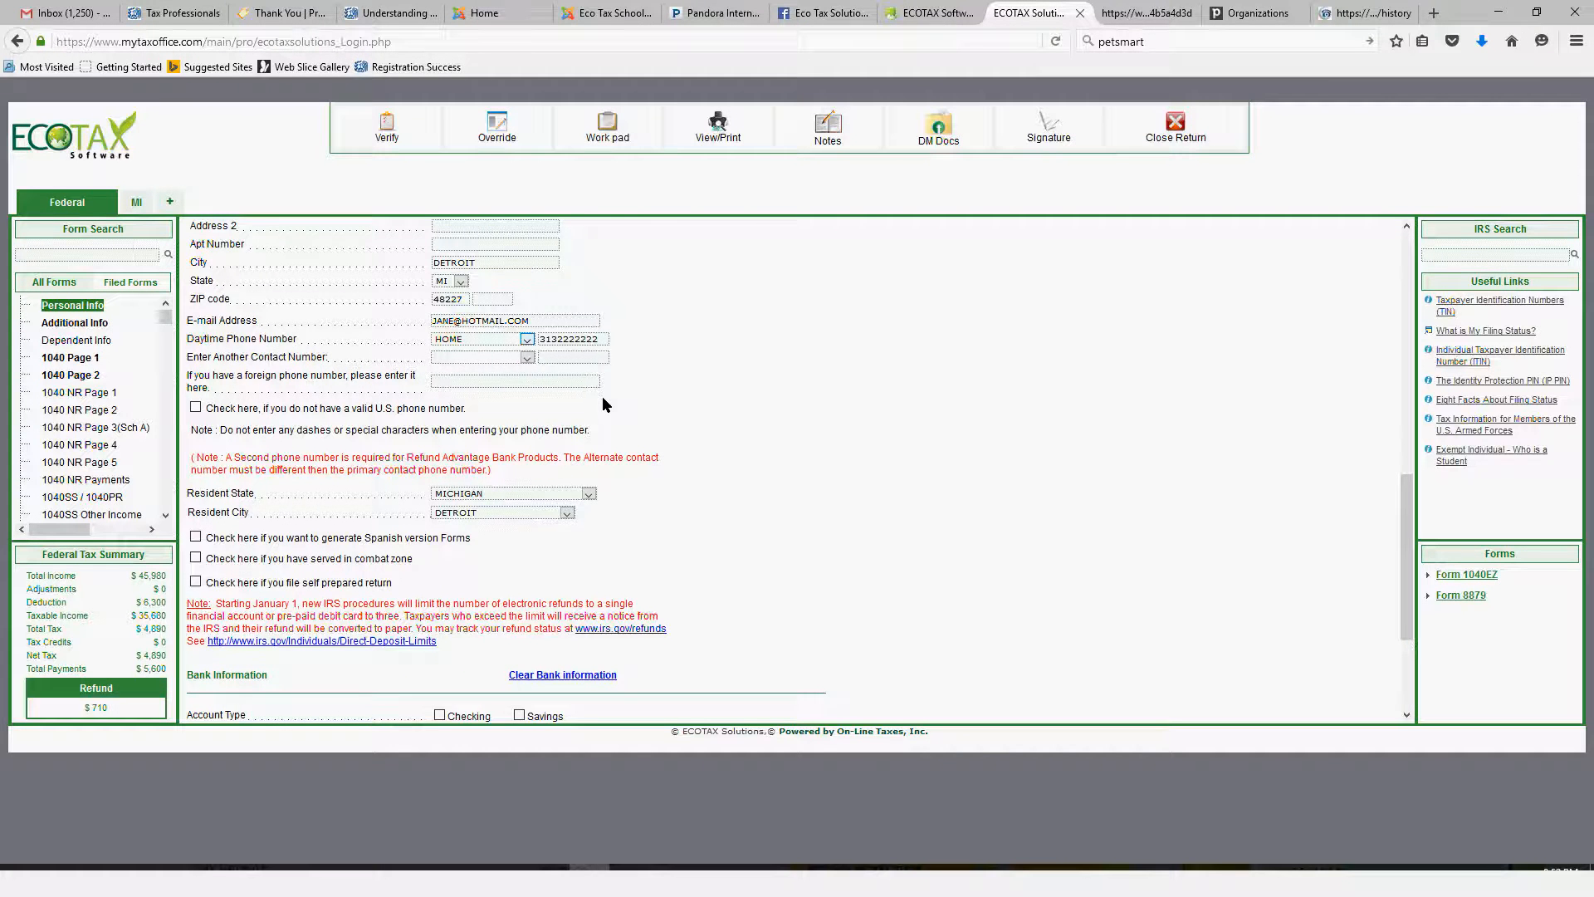
{"action": "scroll", "coordinate": [601, 398], "scroll_direction": "down", "scroll_amount": 4}
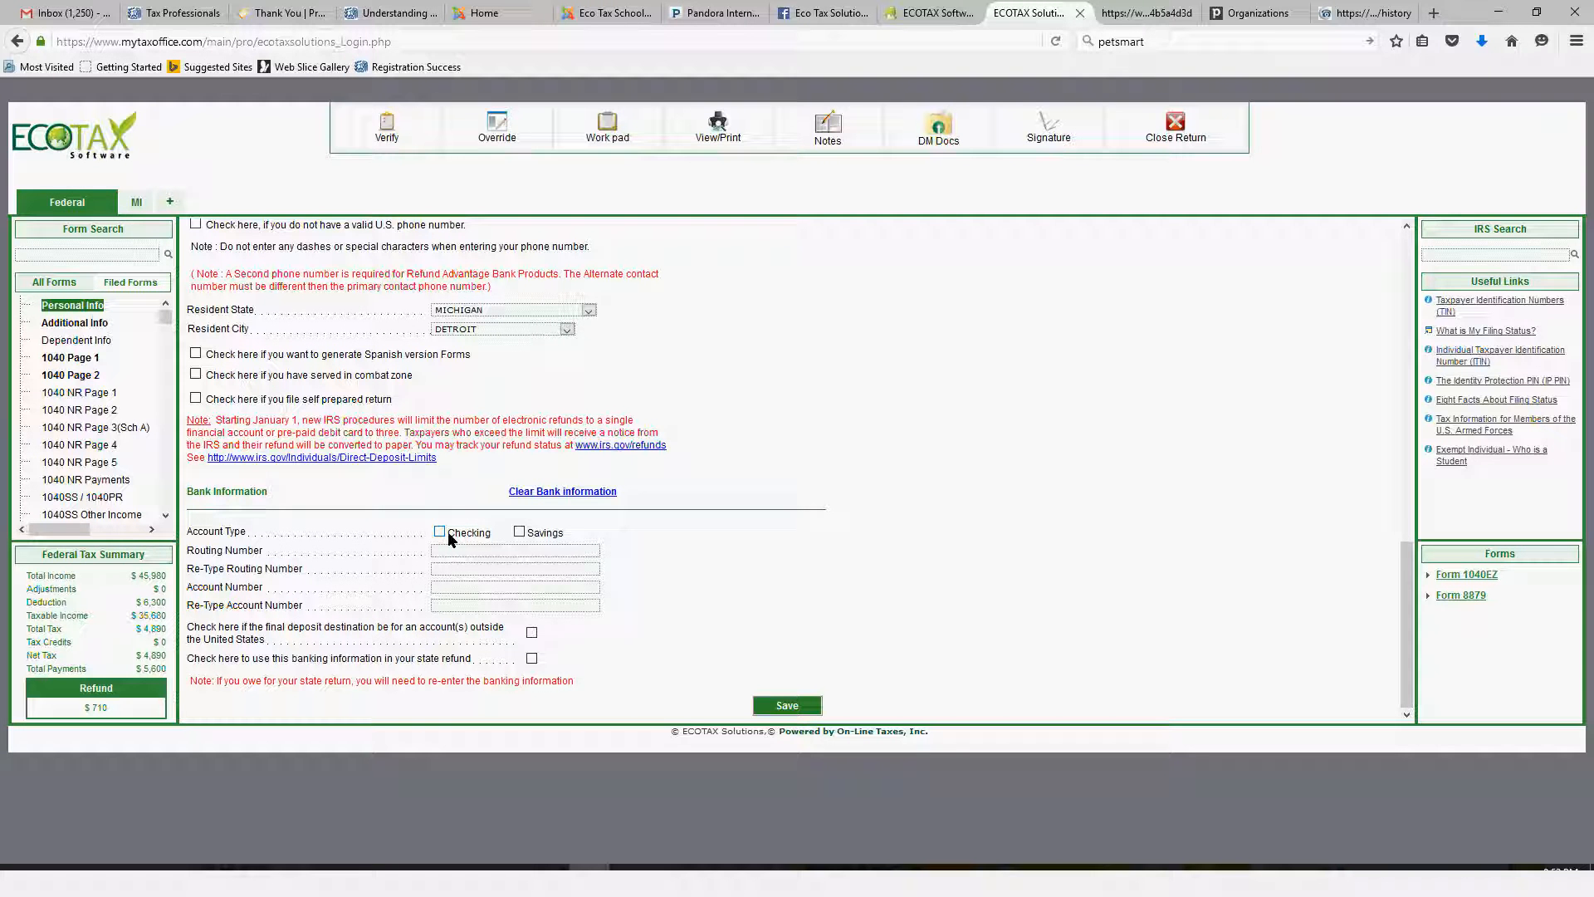
{"action": "left_click", "coordinate": [789, 705]}
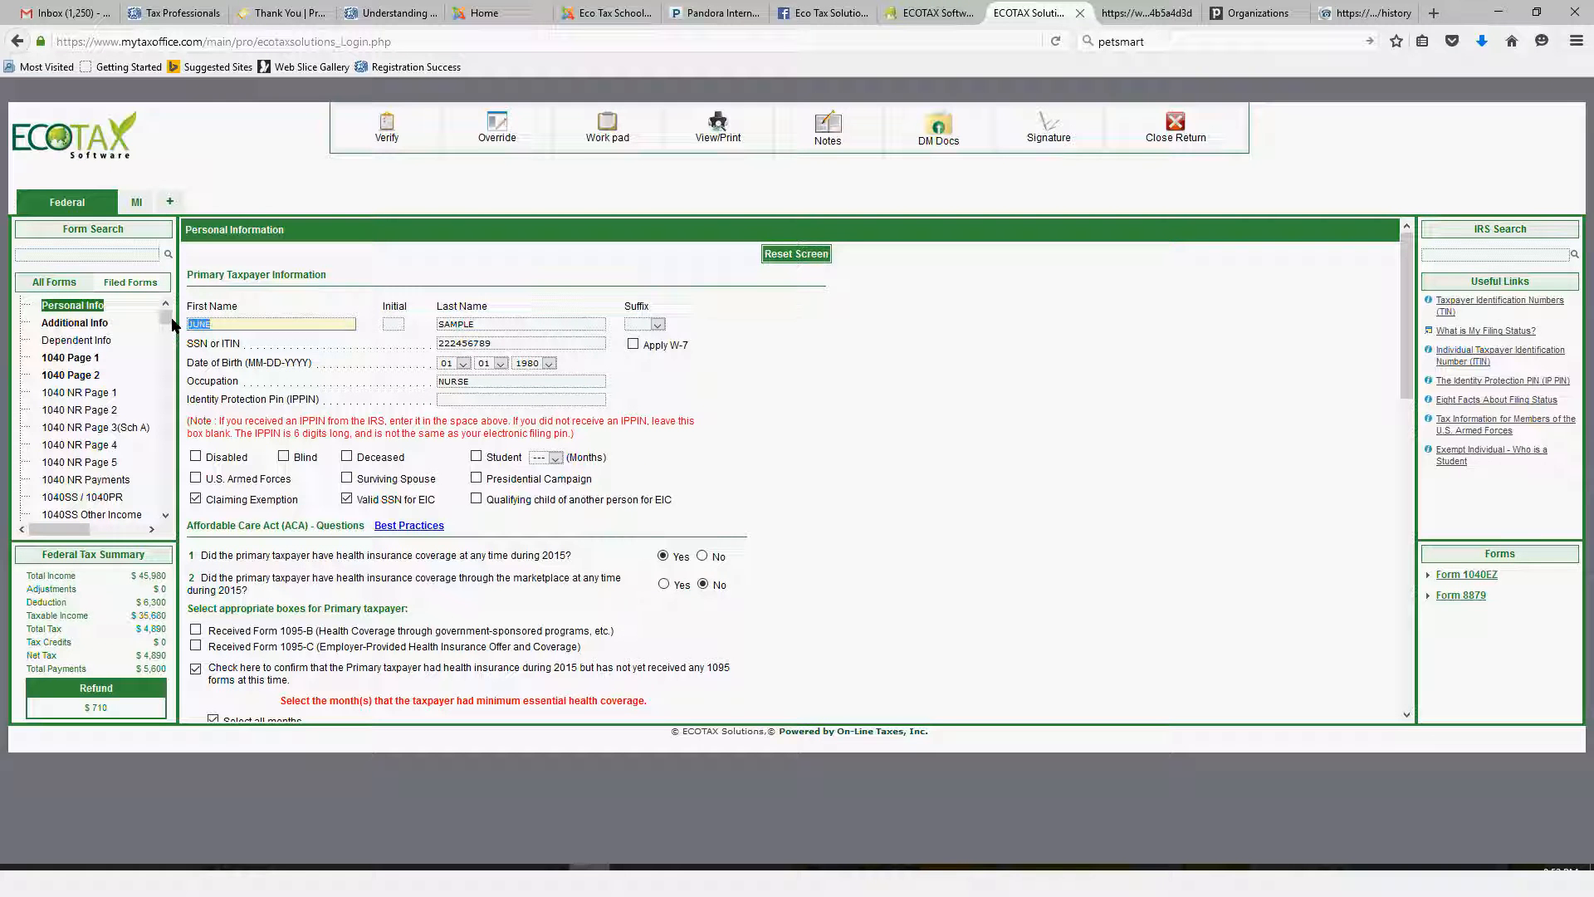
Open the Additional Info form, check the primary taxpayer's ID card details and save the form.
{"action": "left_click_drag", "start_coordinate": [170, 319], "coordinate": [170, 322]}
{"action": "left_click", "coordinate": [83, 323]}
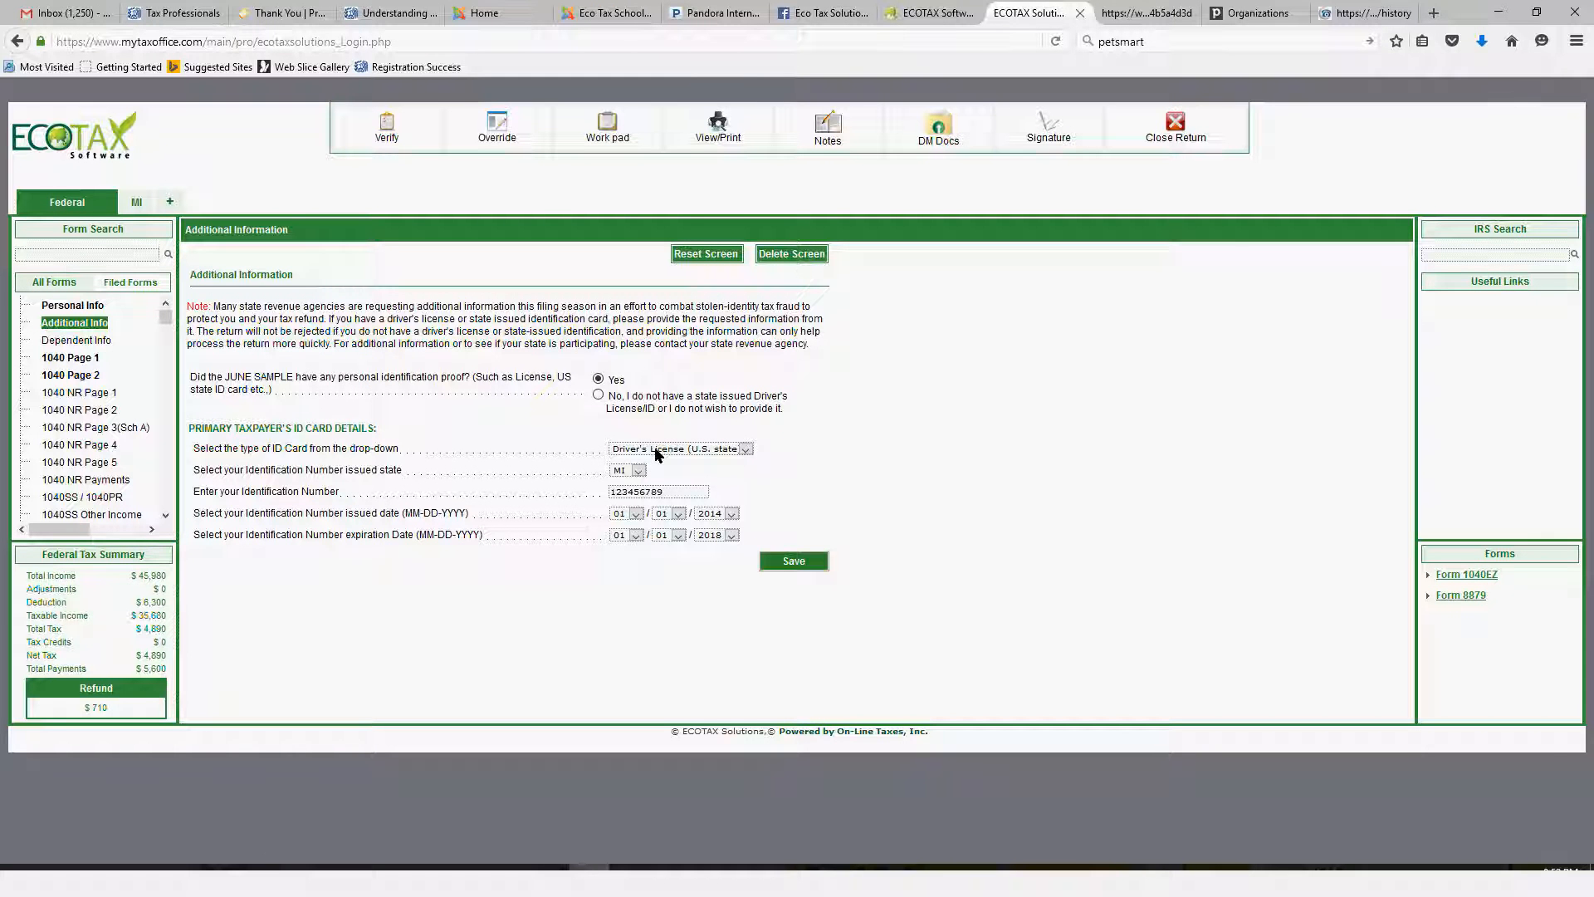
{"action": "left_click", "coordinate": [655, 449]}
{"action": "left_click", "coordinate": [800, 562]}
{"action": "left_click", "coordinate": [803, 563]}
Open the City Hospital W-2 entry from the federal forms, review its employer, wage and withholding fields, and save it.
{"action": "left_click_drag", "start_coordinate": [161, 319], "coordinate": [163, 336]}
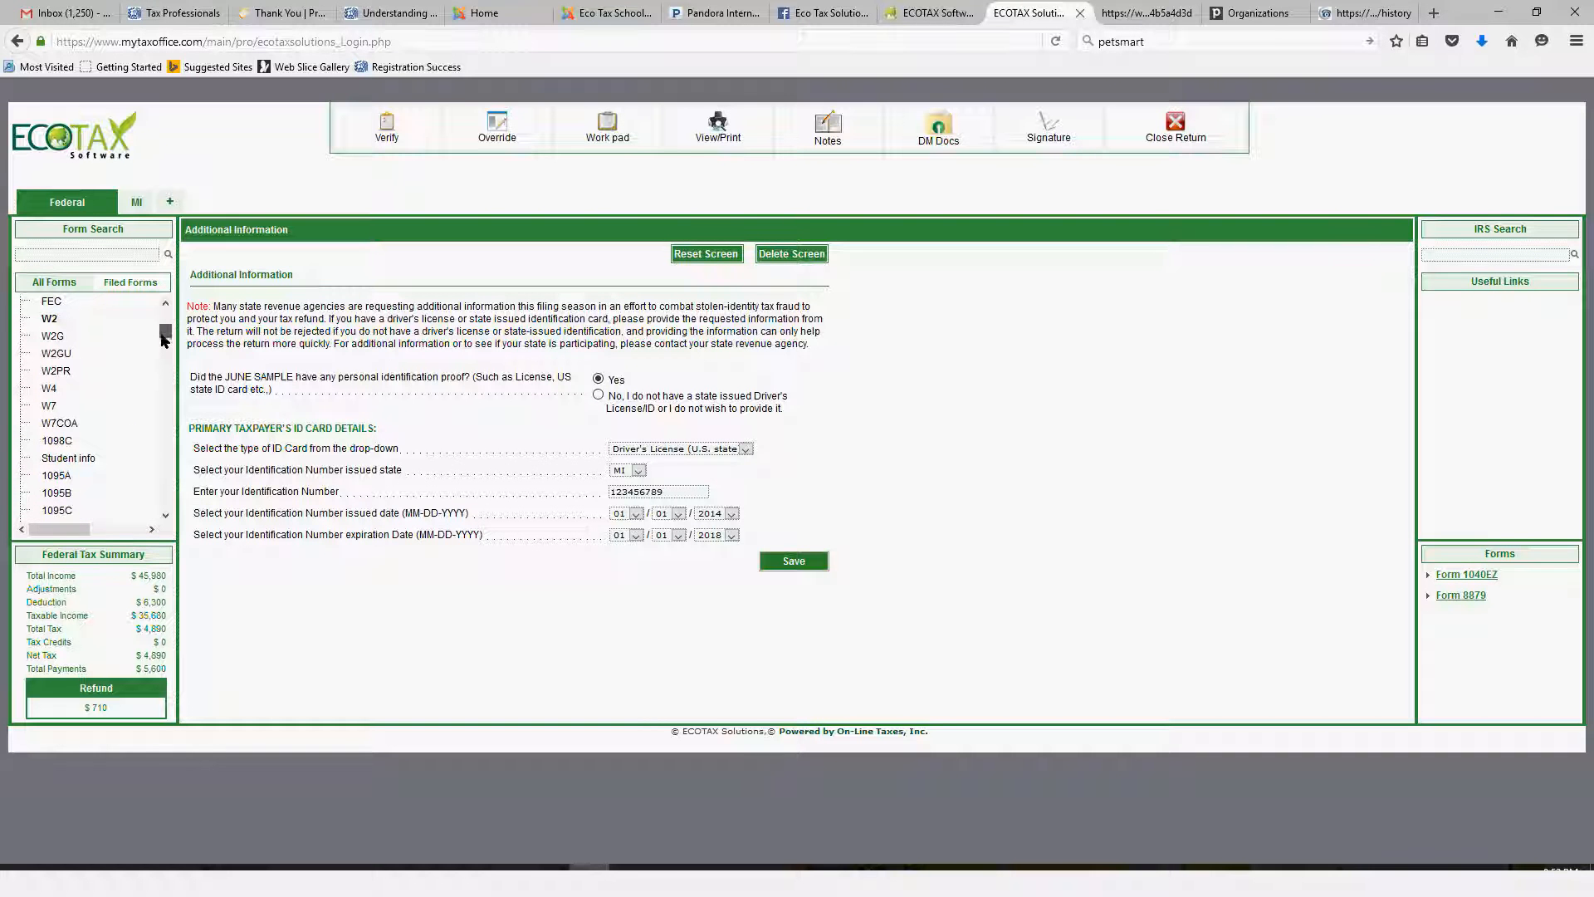
{"action": "left_click", "coordinate": [61, 316]}
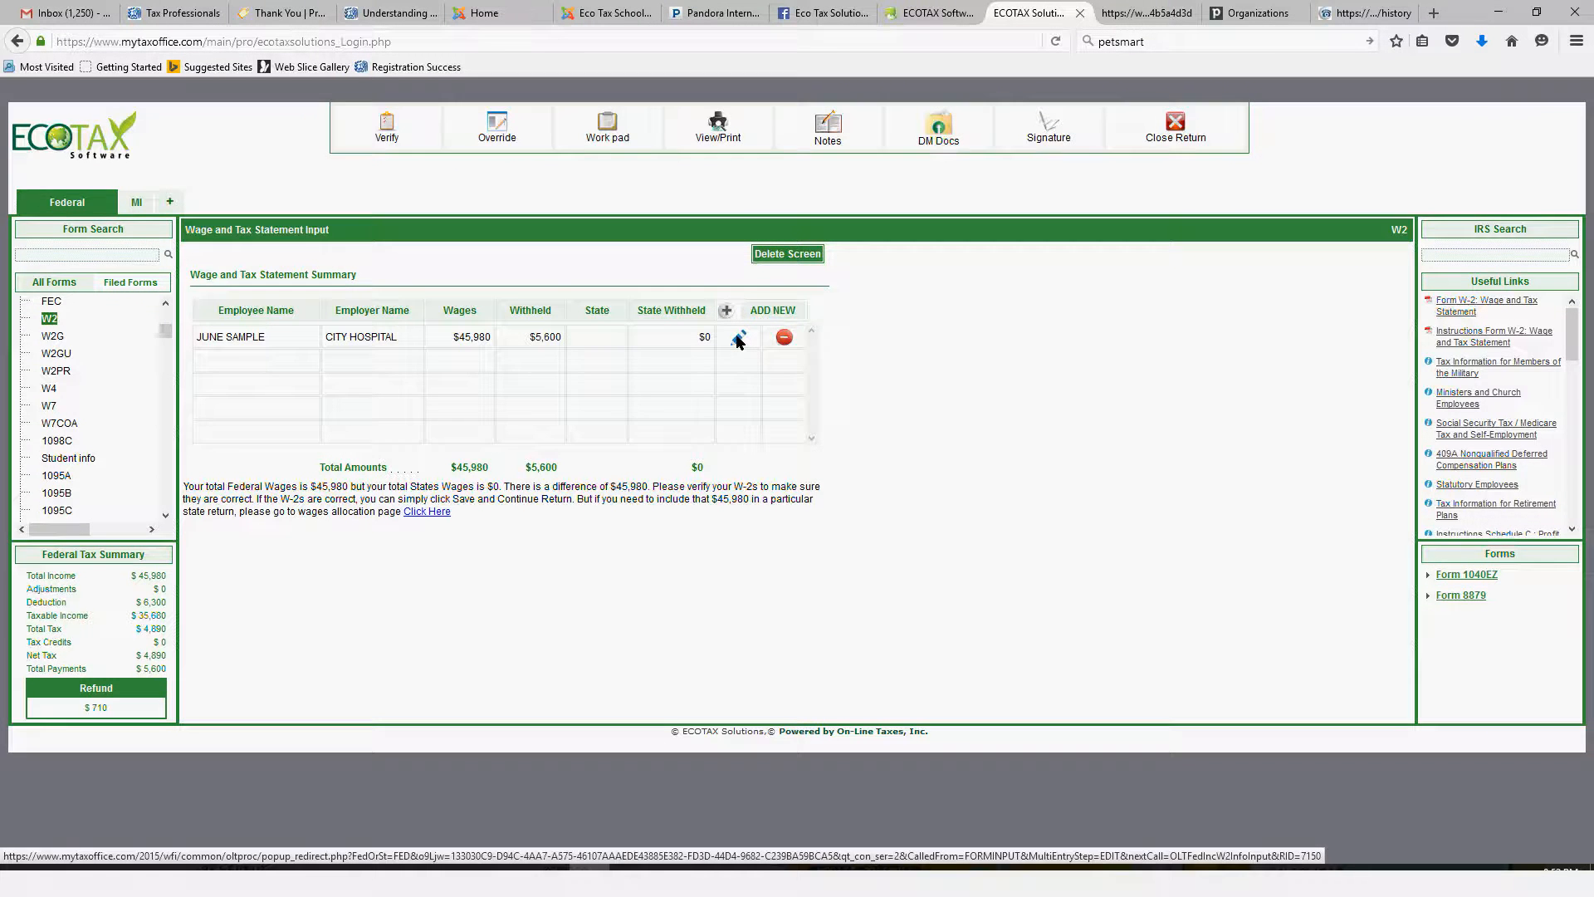
{"action": "left_click", "coordinate": [736, 336]}
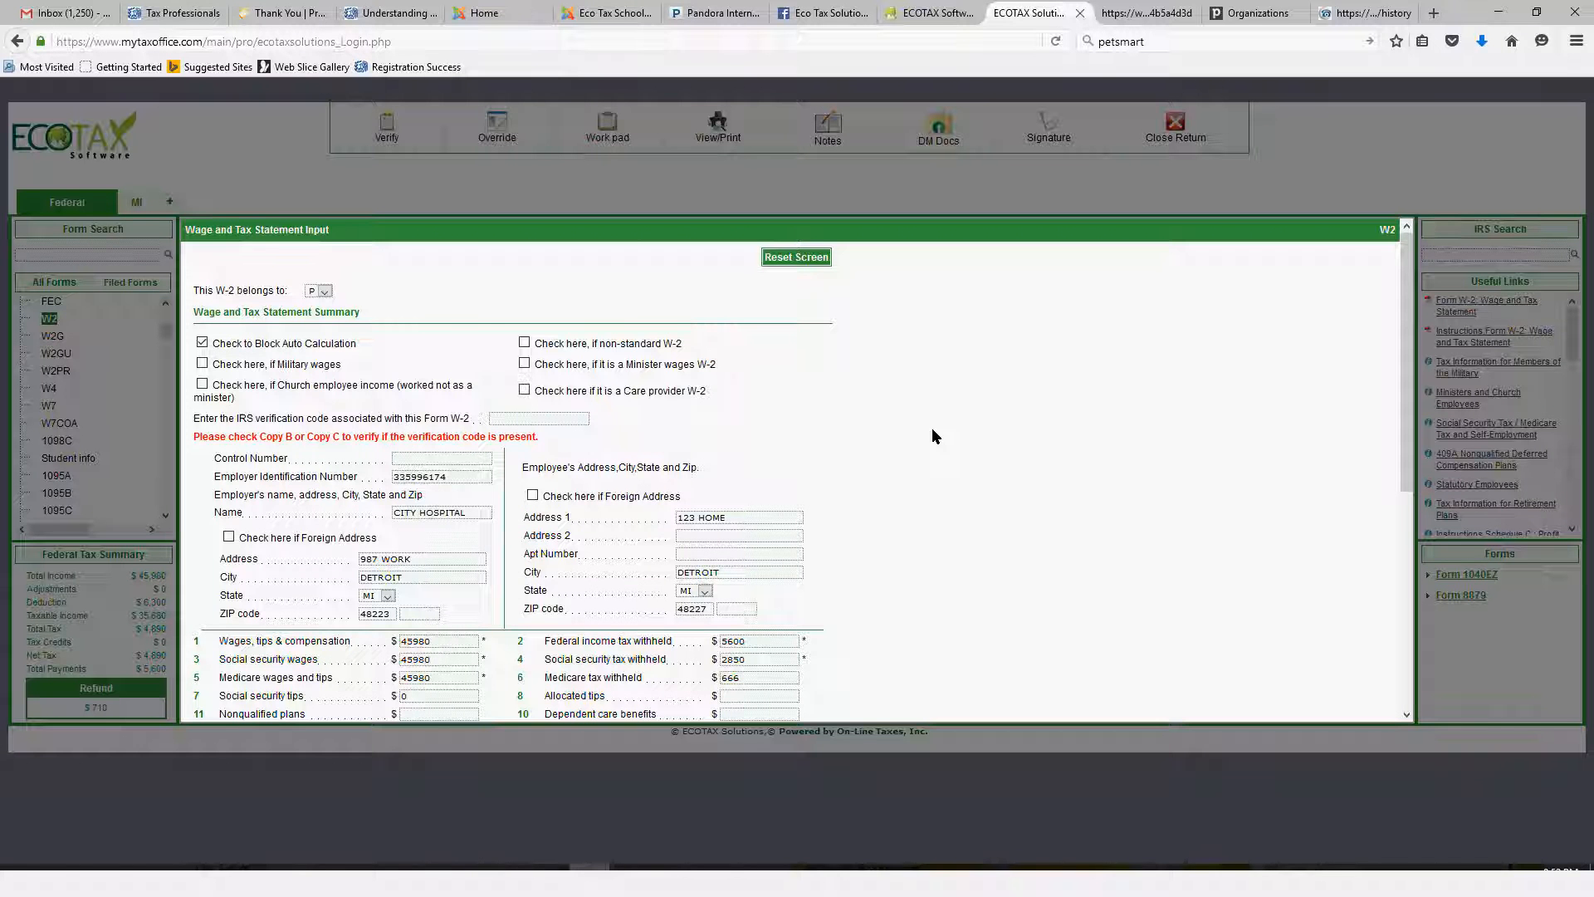
{"action": "scroll", "coordinate": [932, 436], "scroll_direction": "down", "scroll_amount": 4}
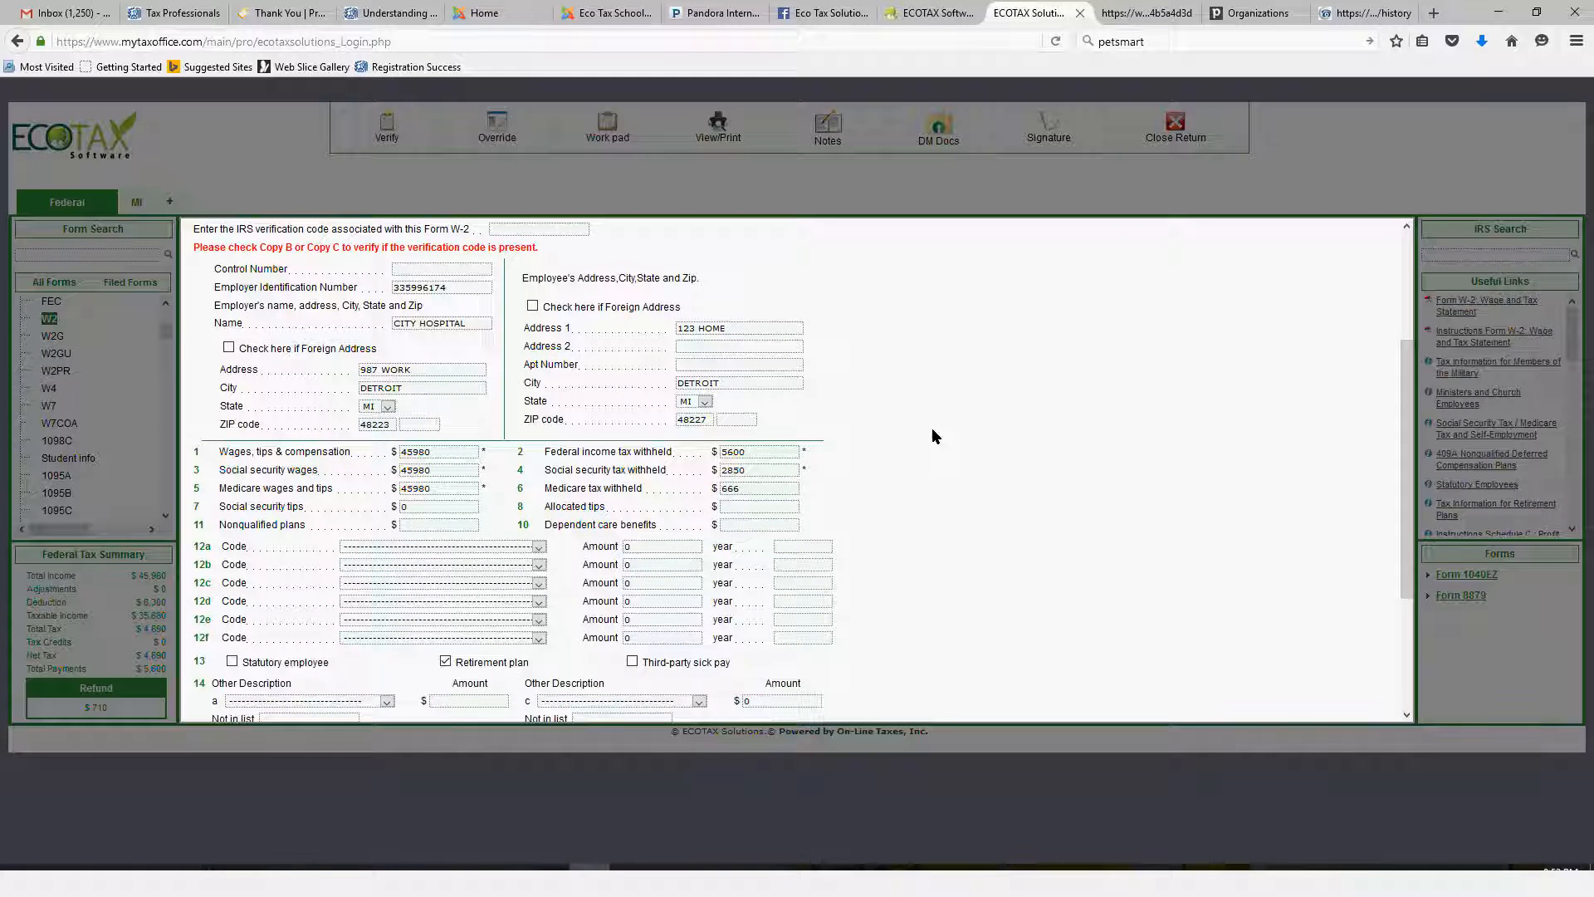
{"action": "scroll", "coordinate": [369, 508], "scroll_direction": "up", "scroll_amount": 2}
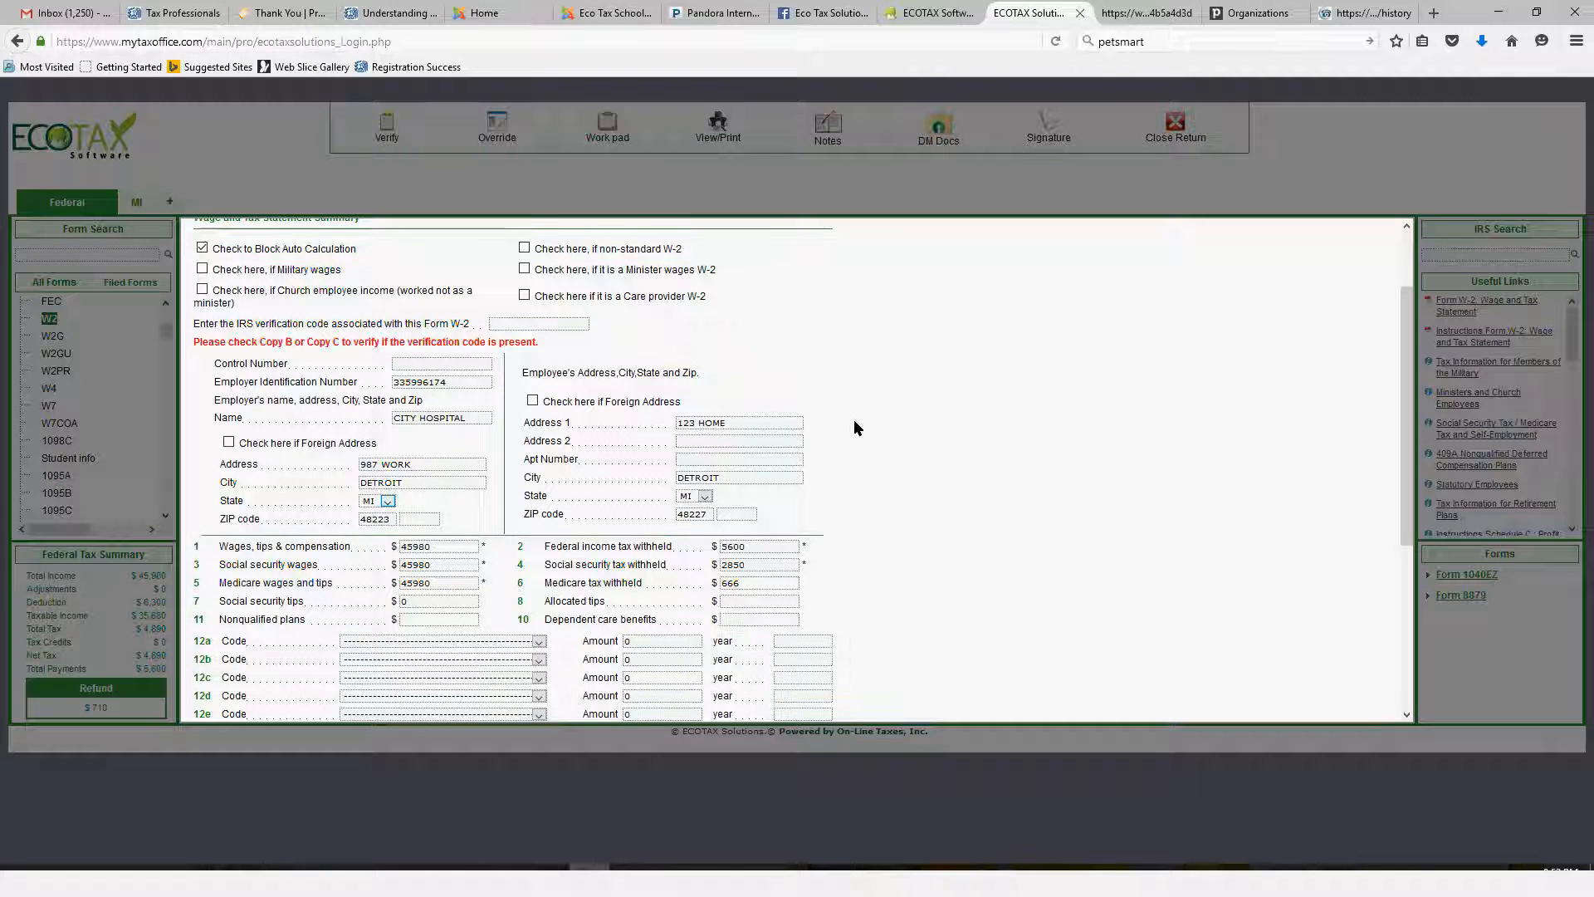
{"action": "scroll", "coordinate": [912, 396], "scroll_direction": "down", "scroll_amount": 3}
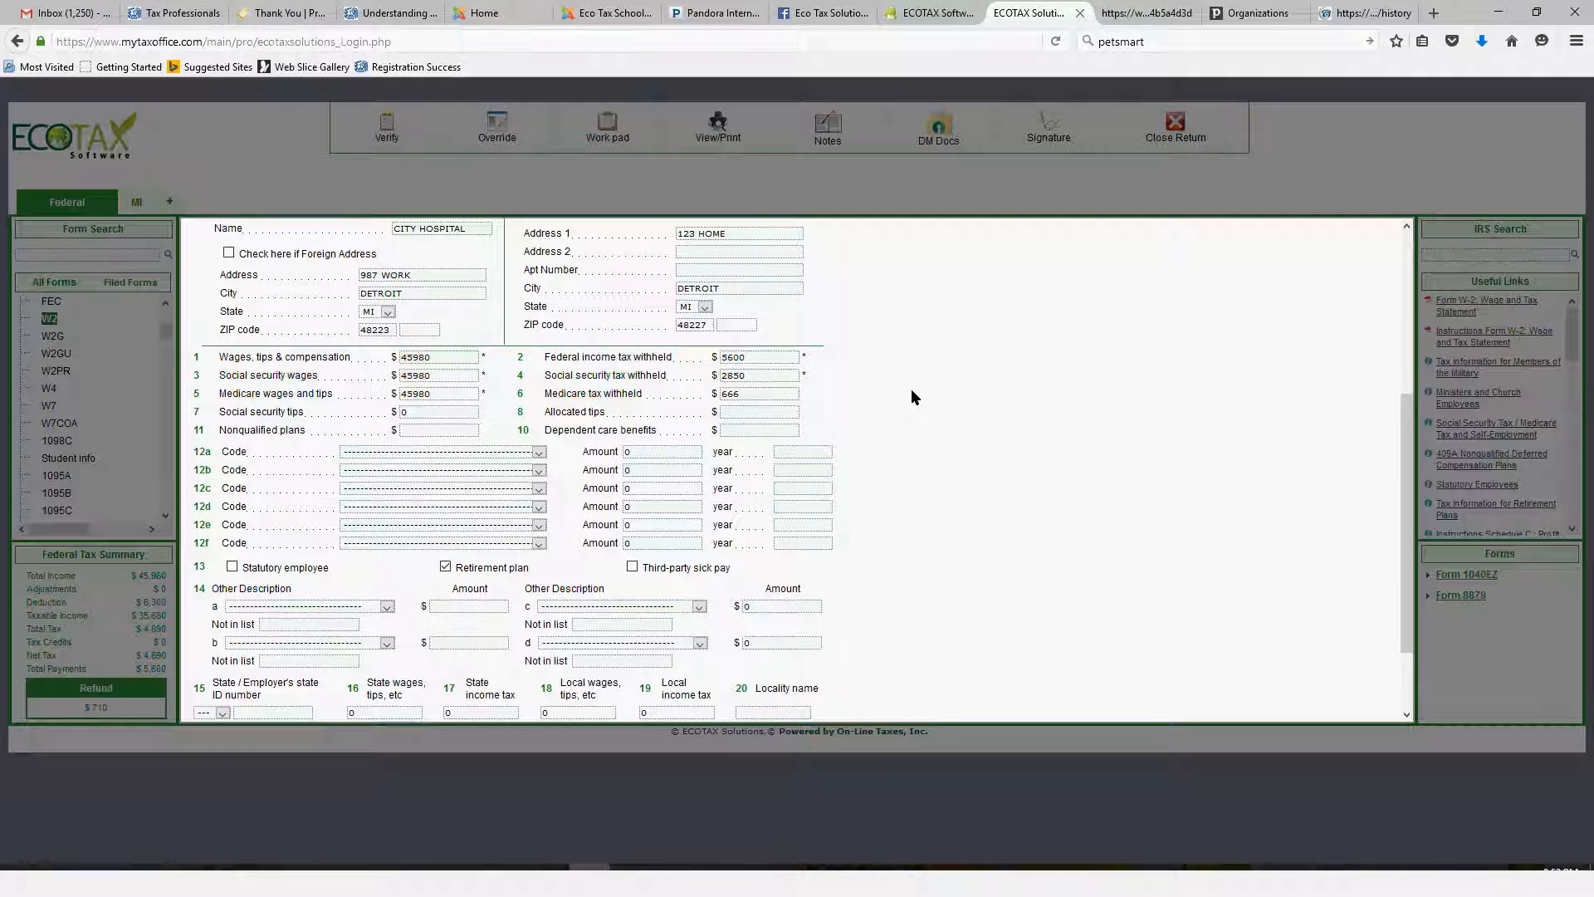
{"action": "scroll", "coordinate": [911, 390], "scroll_direction": "down", "scroll_amount": 2}
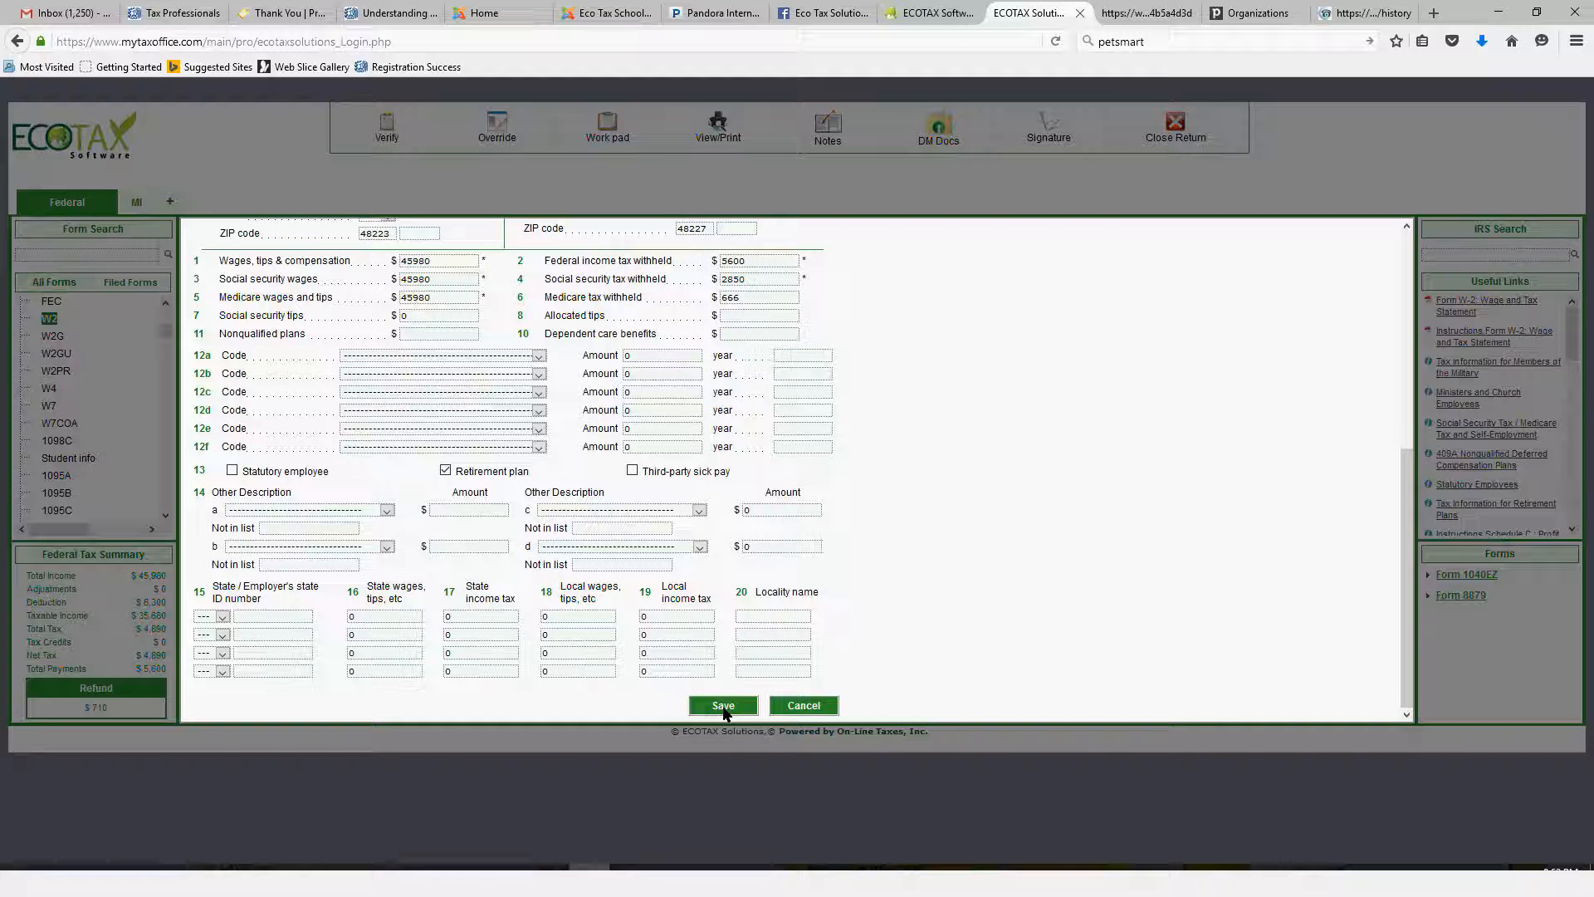
{"action": "left_click", "coordinate": [723, 707]}
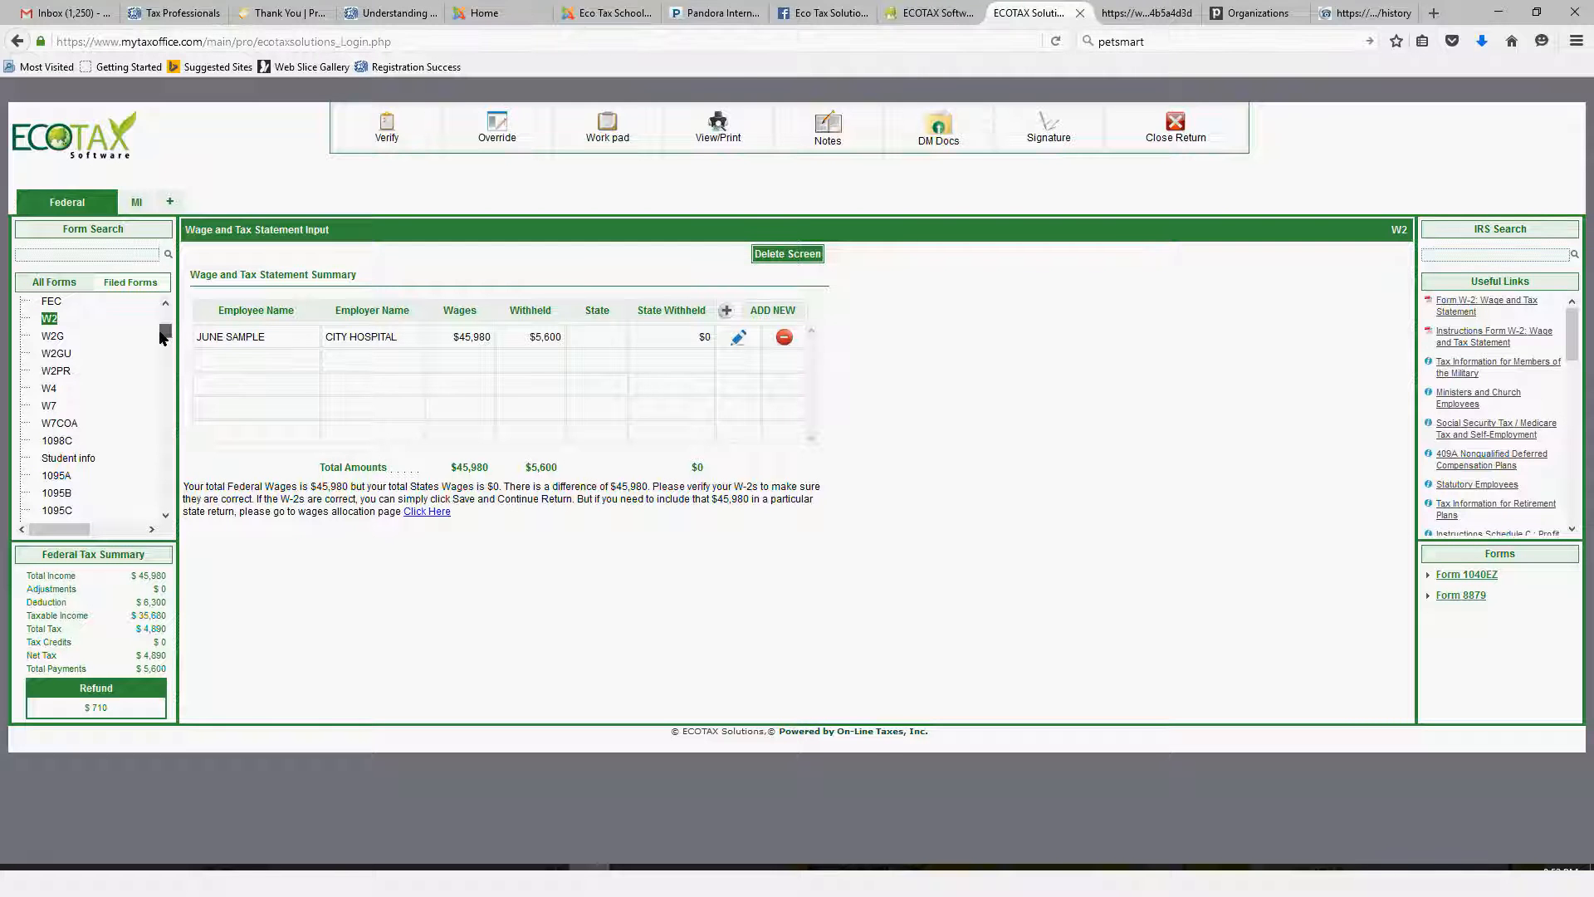
Verify the return for federal and state errors, then close the messages window.
{"action": "scroll", "coordinate": [161, 340], "scroll_direction": "down", "scroll_amount": 1}
{"action": "left_click_drag", "start_coordinate": [161, 345], "coordinate": [188, 295]}
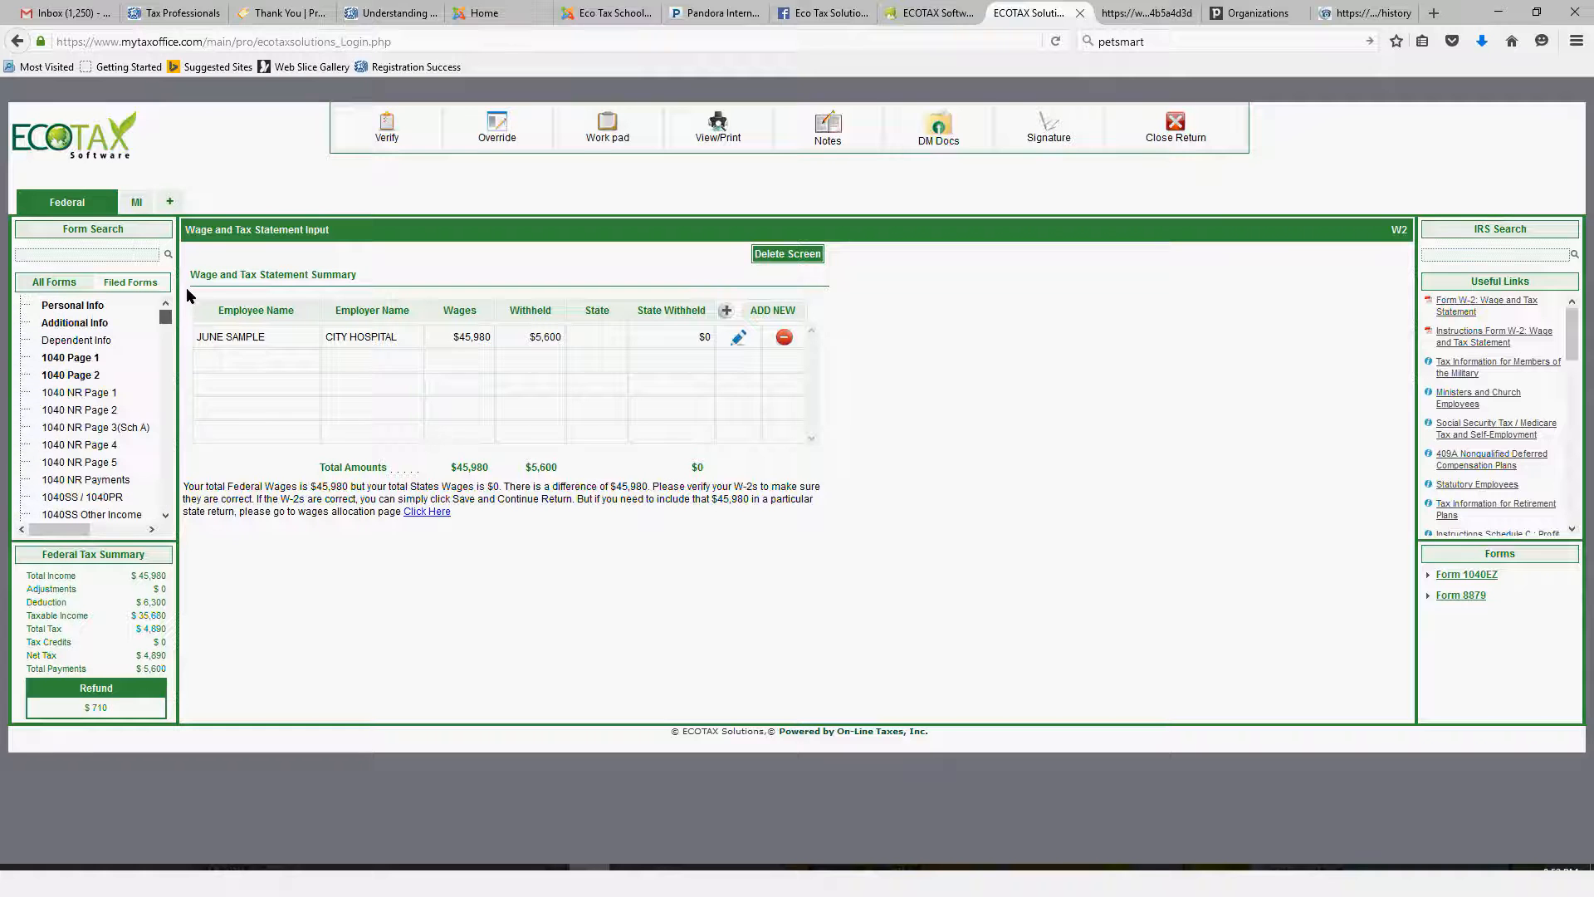
{"action": "left_click", "coordinate": [394, 150]}
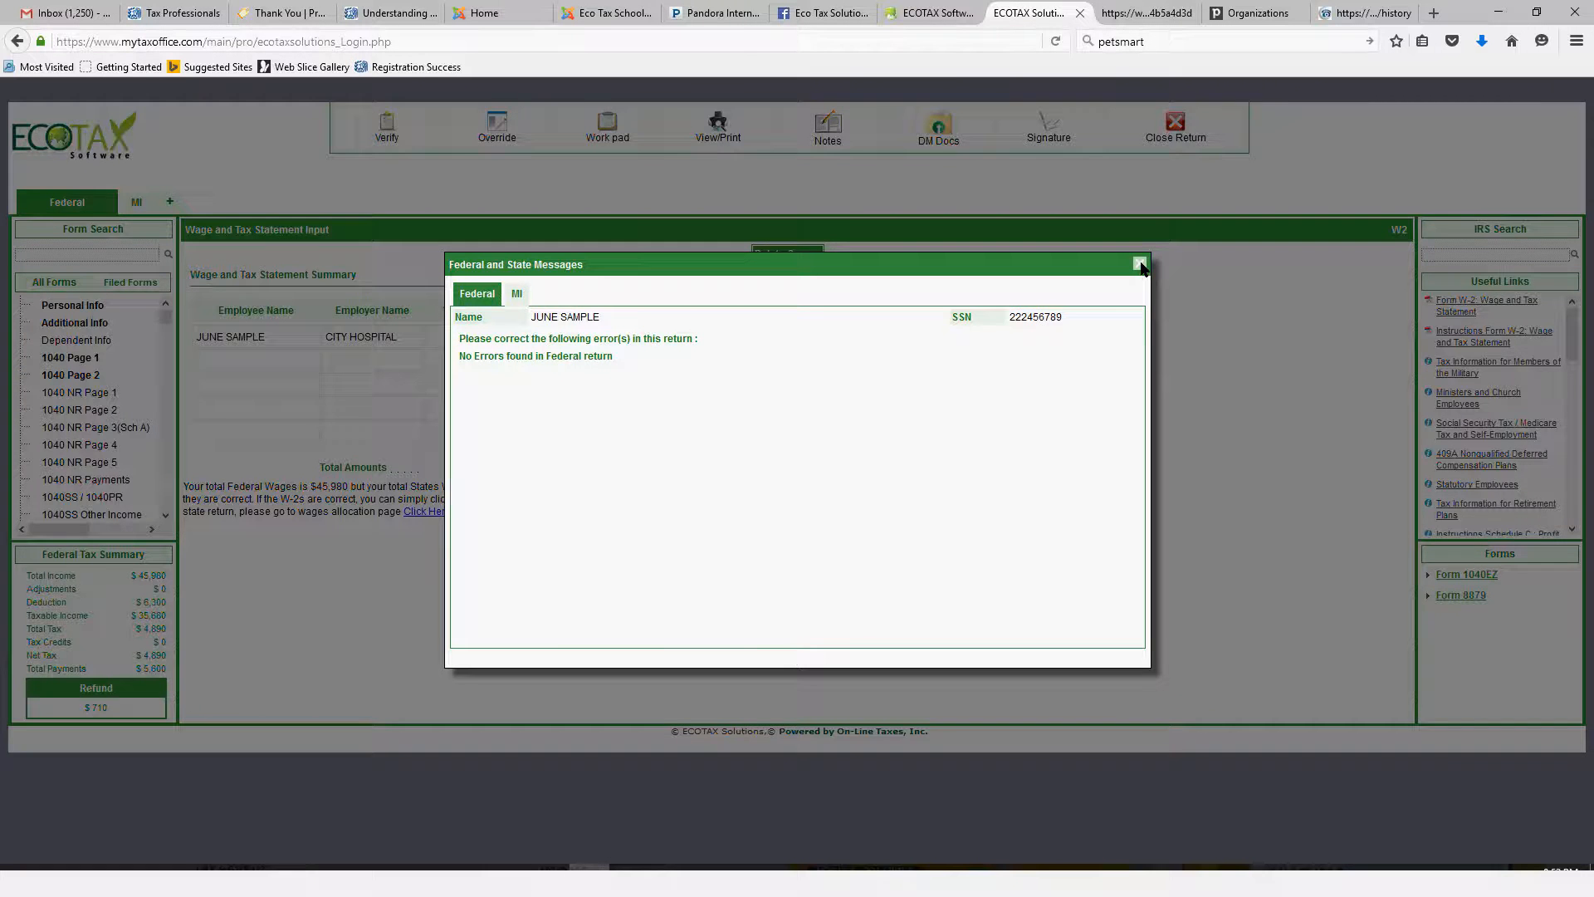
{"action": "left_click", "coordinate": [1140, 265]}
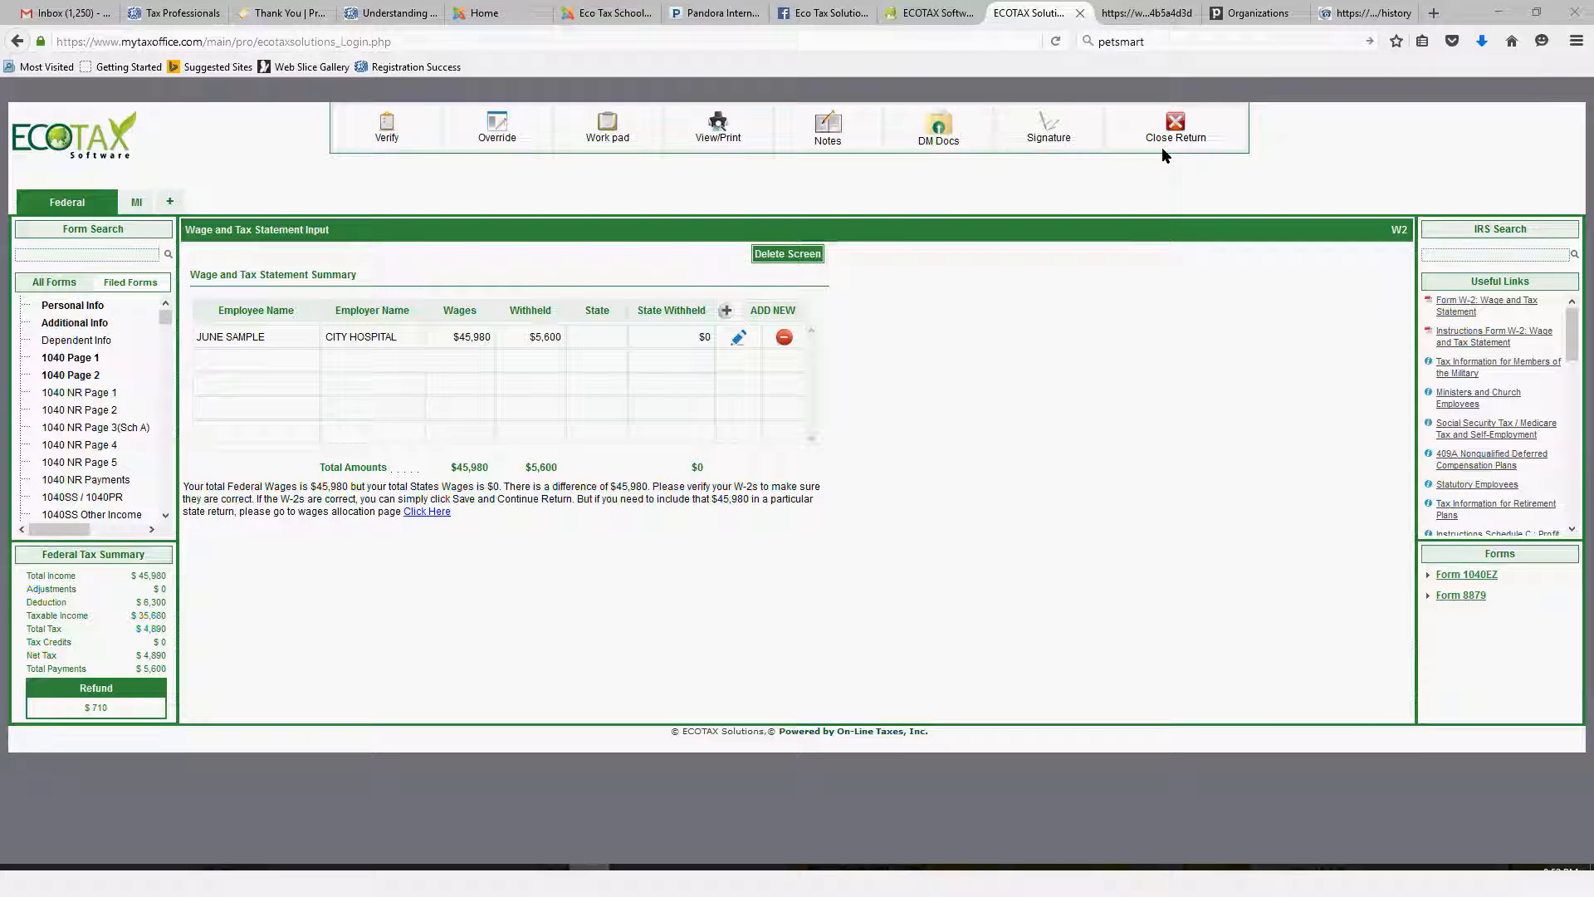
Replace the primary taxpayer's customer signature with a newly drawn one, save it, and review the forms authorised to use it.
{"action": "left_click", "coordinate": [1046, 128]}
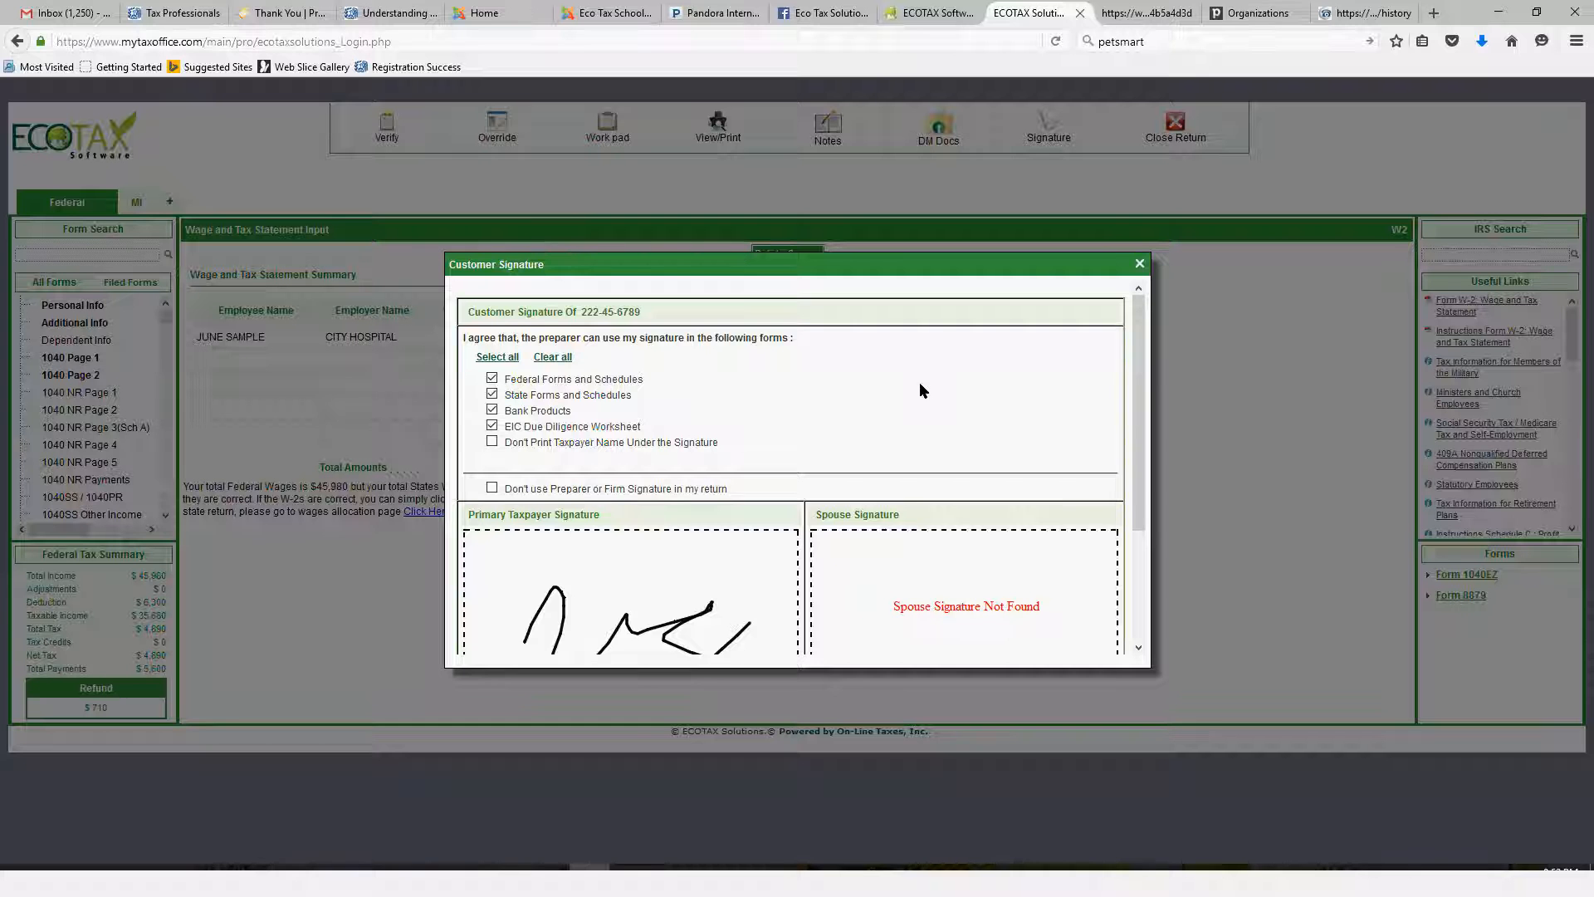
{"action": "scroll", "coordinate": [919, 382], "scroll_direction": "down", "scroll_amount": 2}
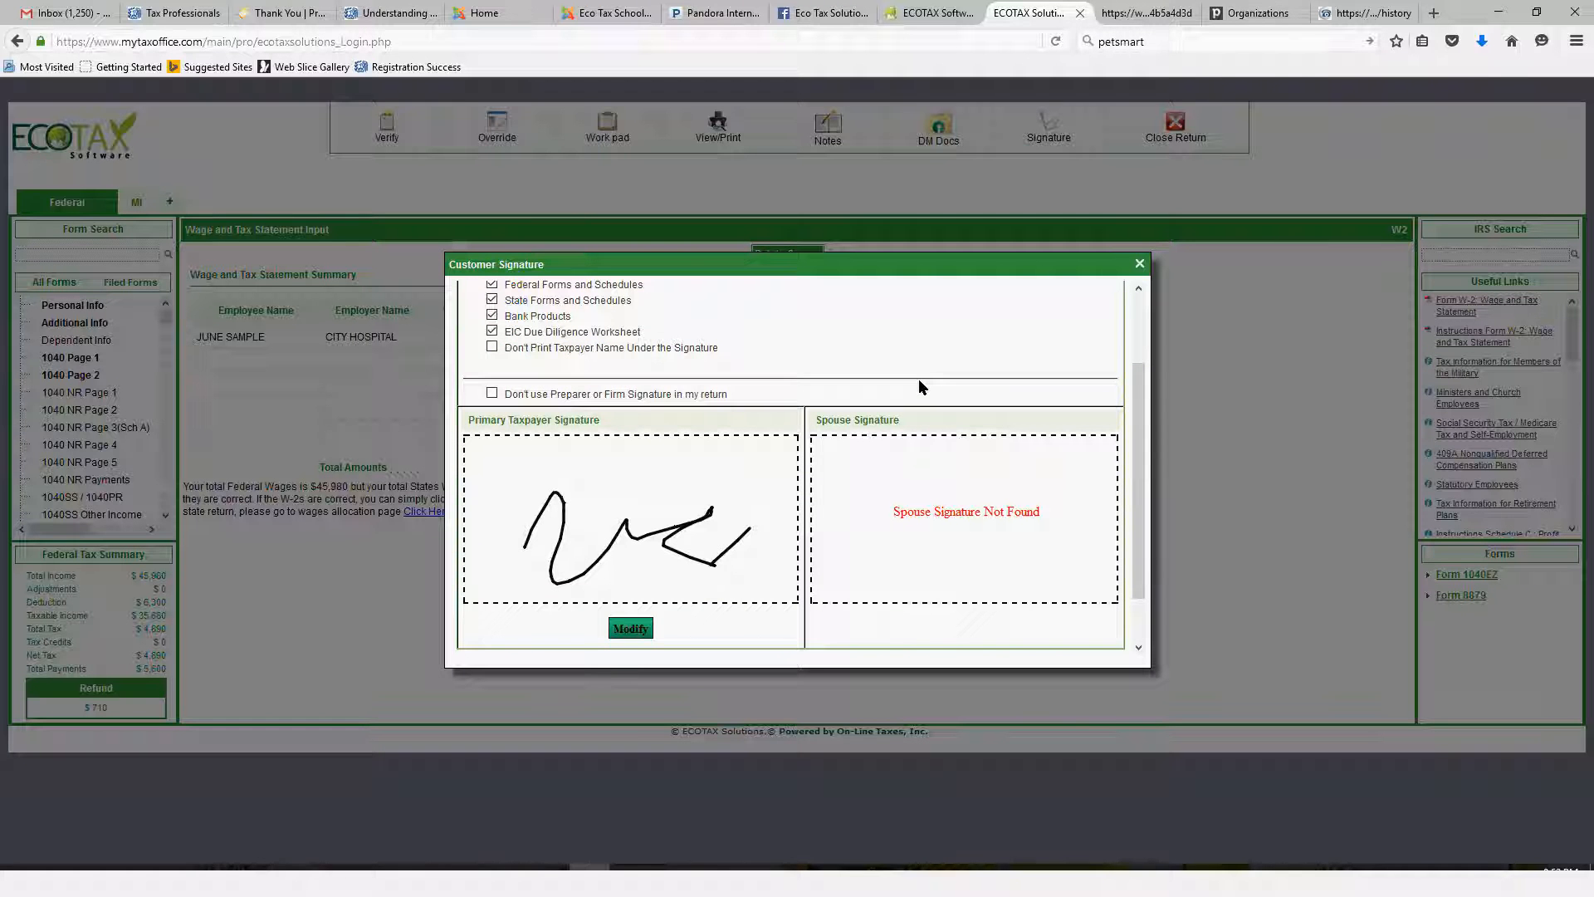
{"action": "scroll", "coordinate": [918, 387], "scroll_direction": "down", "scroll_amount": 1}
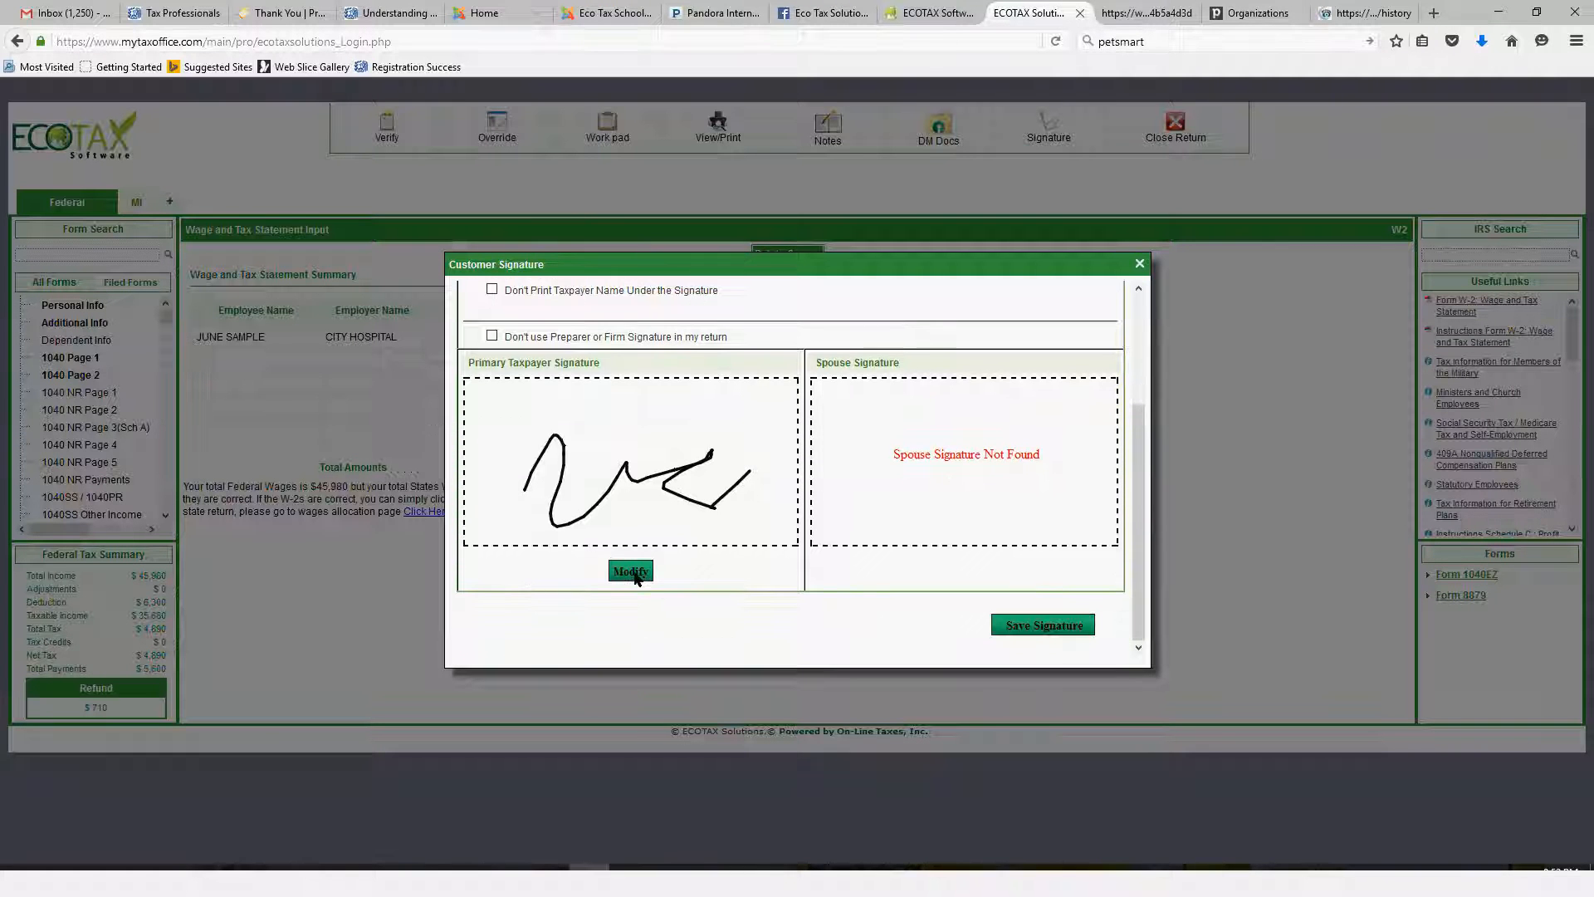
{"action": "left_click", "coordinate": [632, 573]}
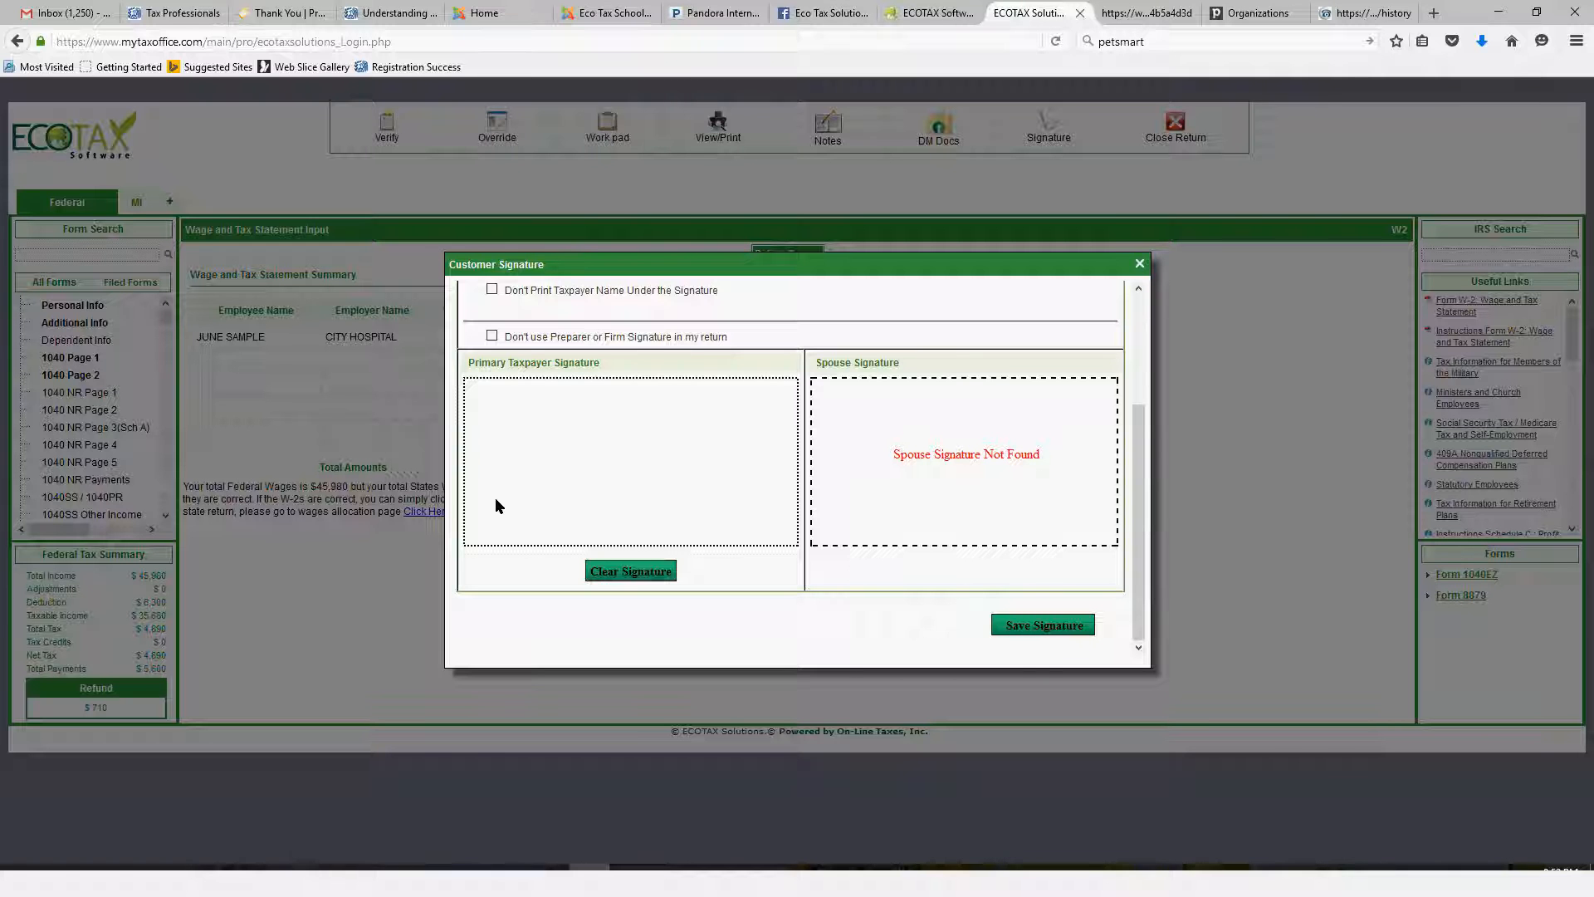
{"action": "mouse_move", "coordinate": [495, 501]}
{"action": "left_mouse_down"}
{"action": "mouse_move", "coordinate": [525, 459]}
{"action": "mouse_move", "coordinate": [683, 465]}
{"action": "left_mouse_up"}
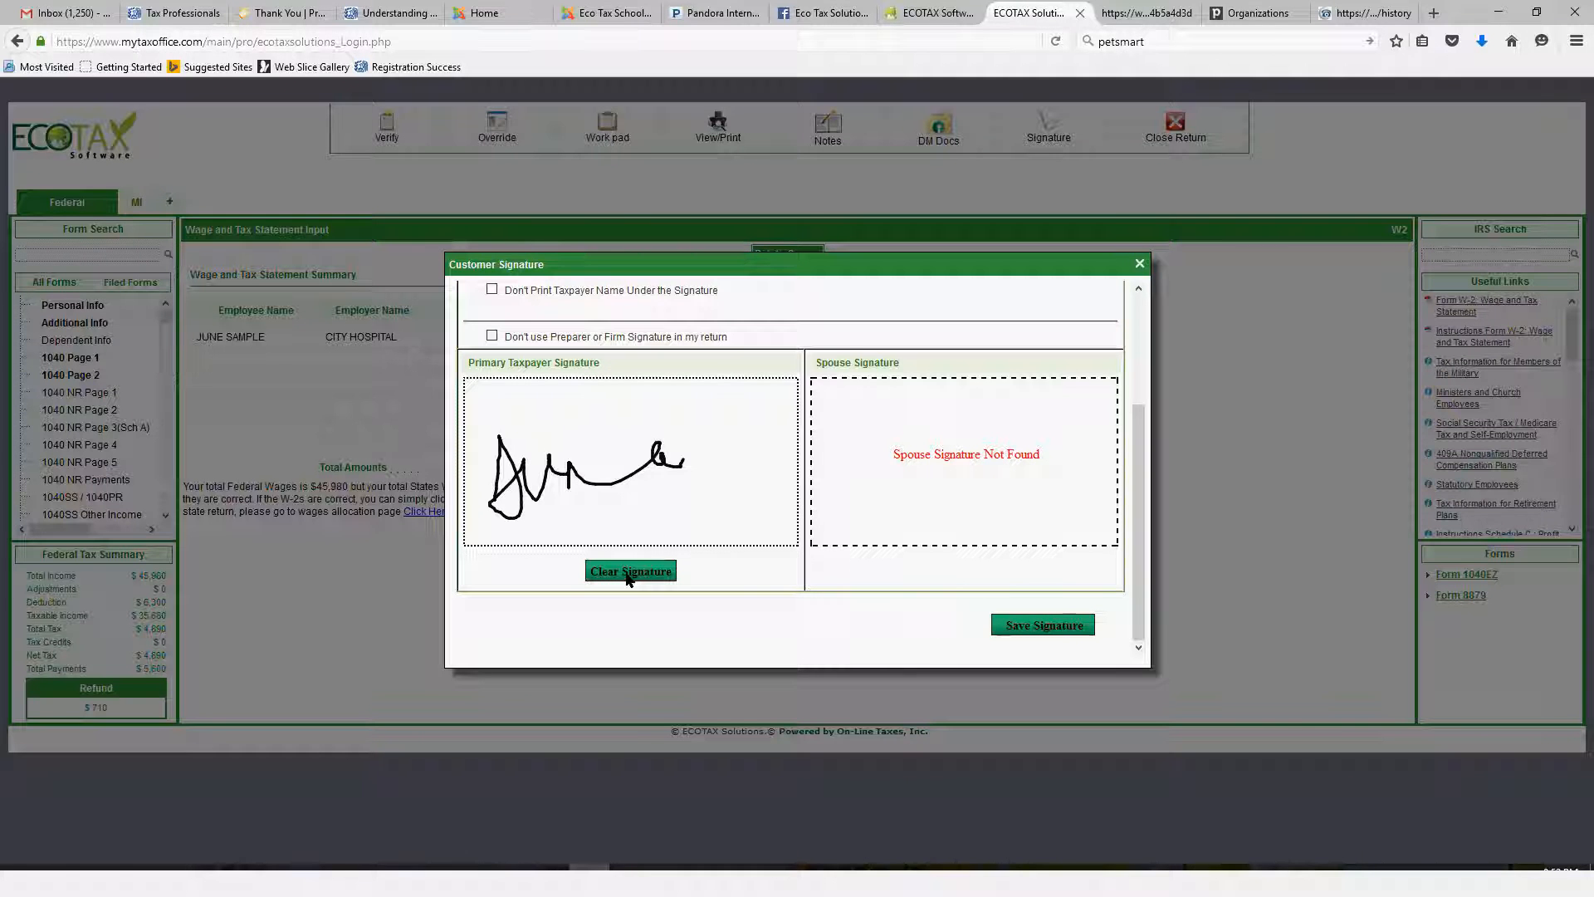
{"action": "left_click", "coordinate": [629, 572]}
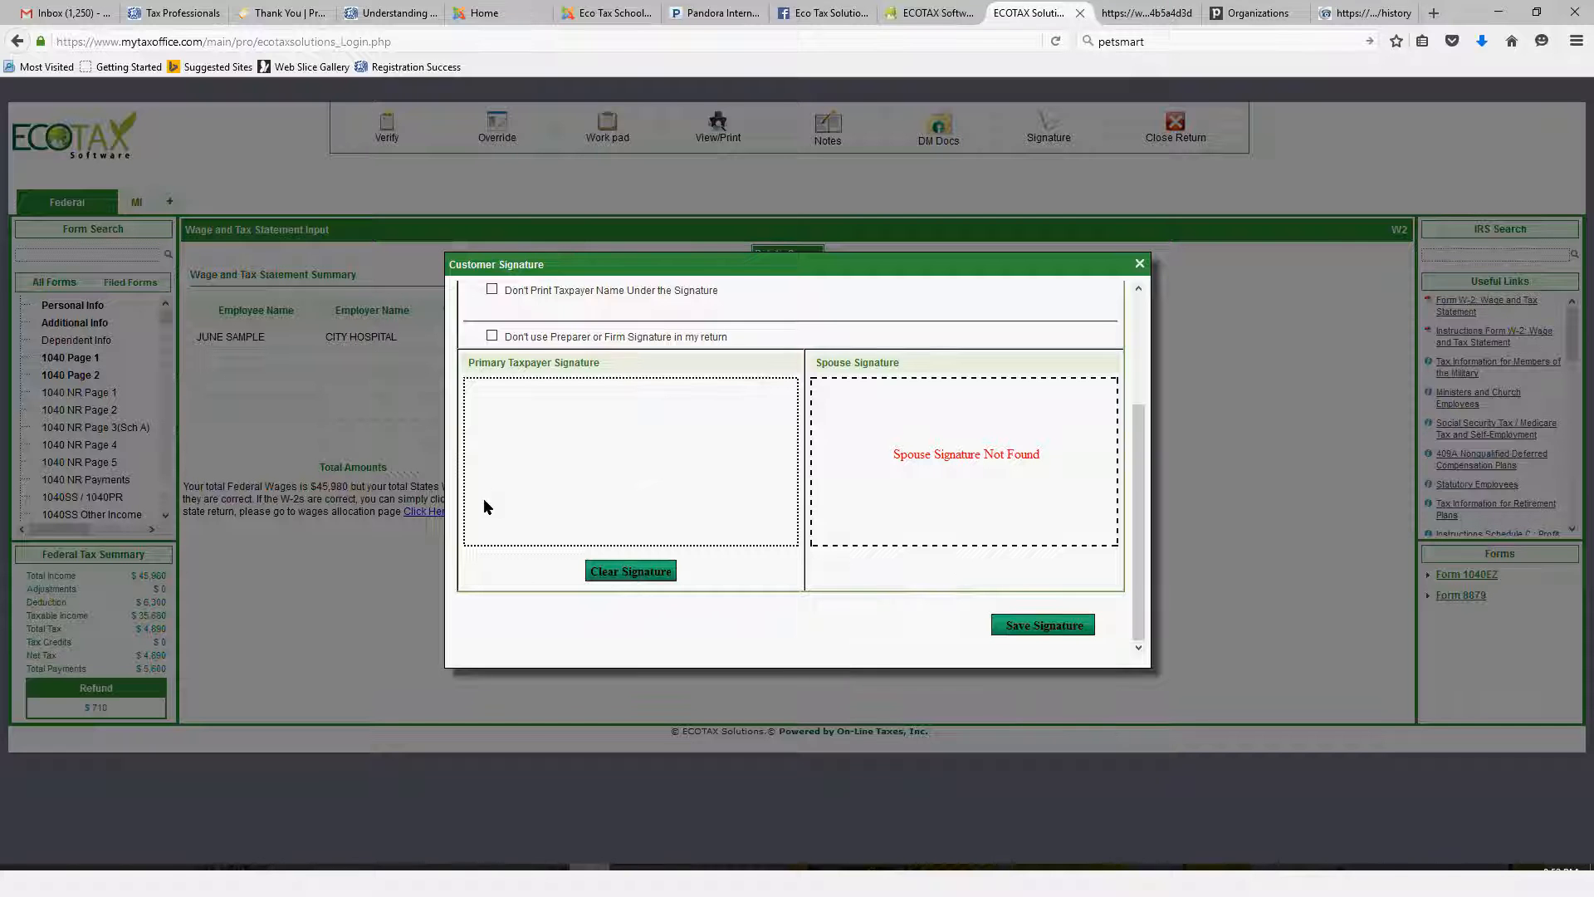
{"action": "left_click", "coordinate": [483, 499]}
{"action": "left_click_drag", "start_coordinate": [526, 489], "coordinate": [679, 463]}
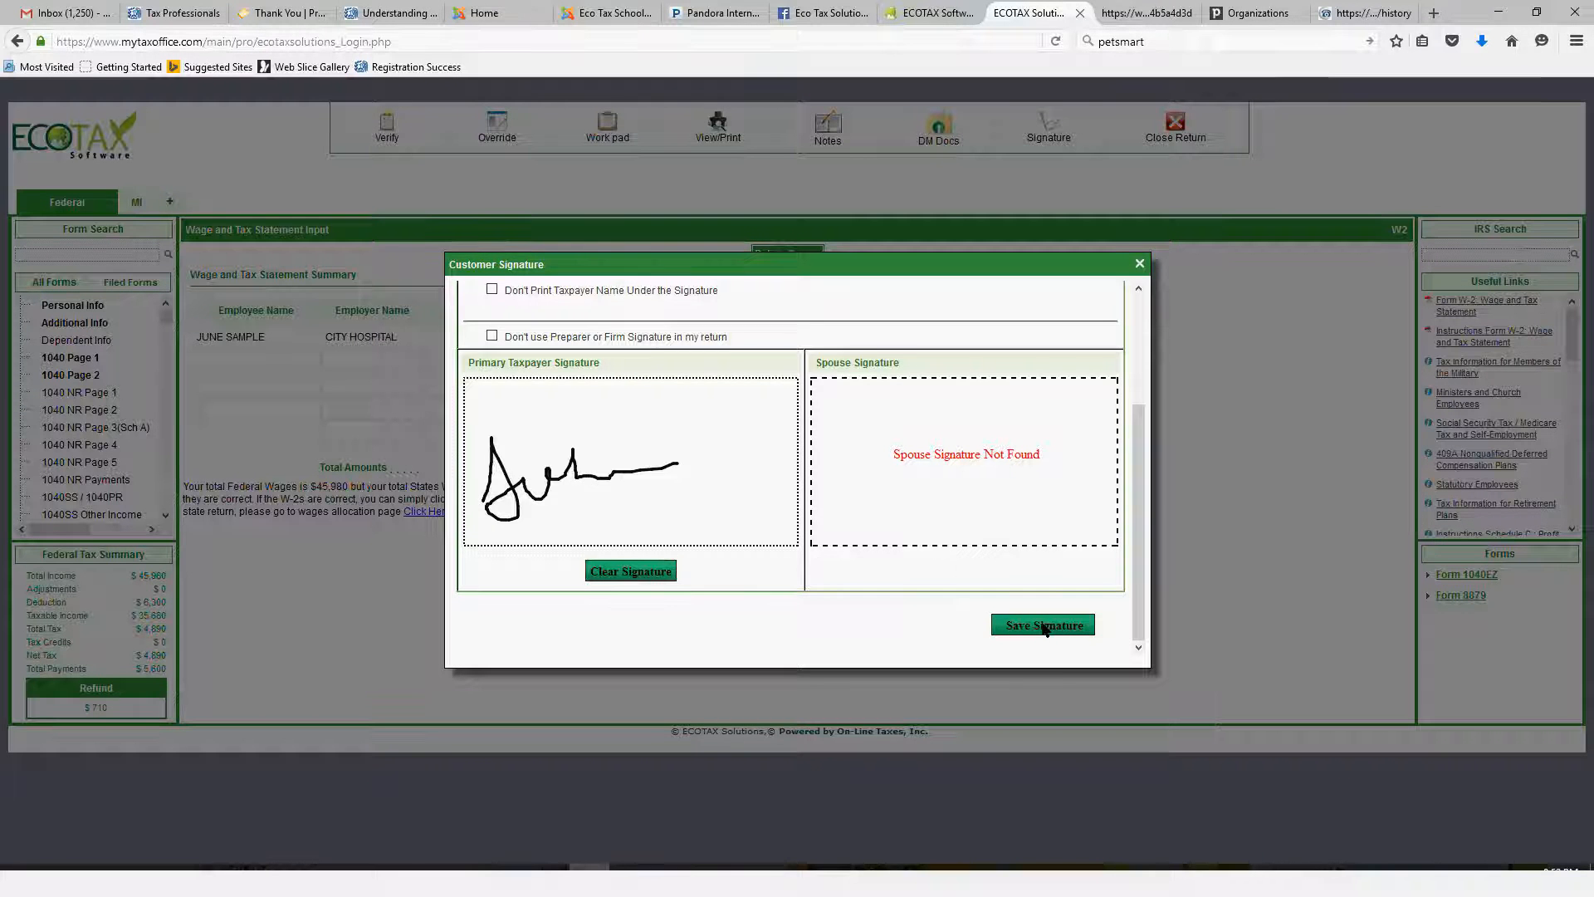
{"action": "left_click", "coordinate": [1044, 627]}
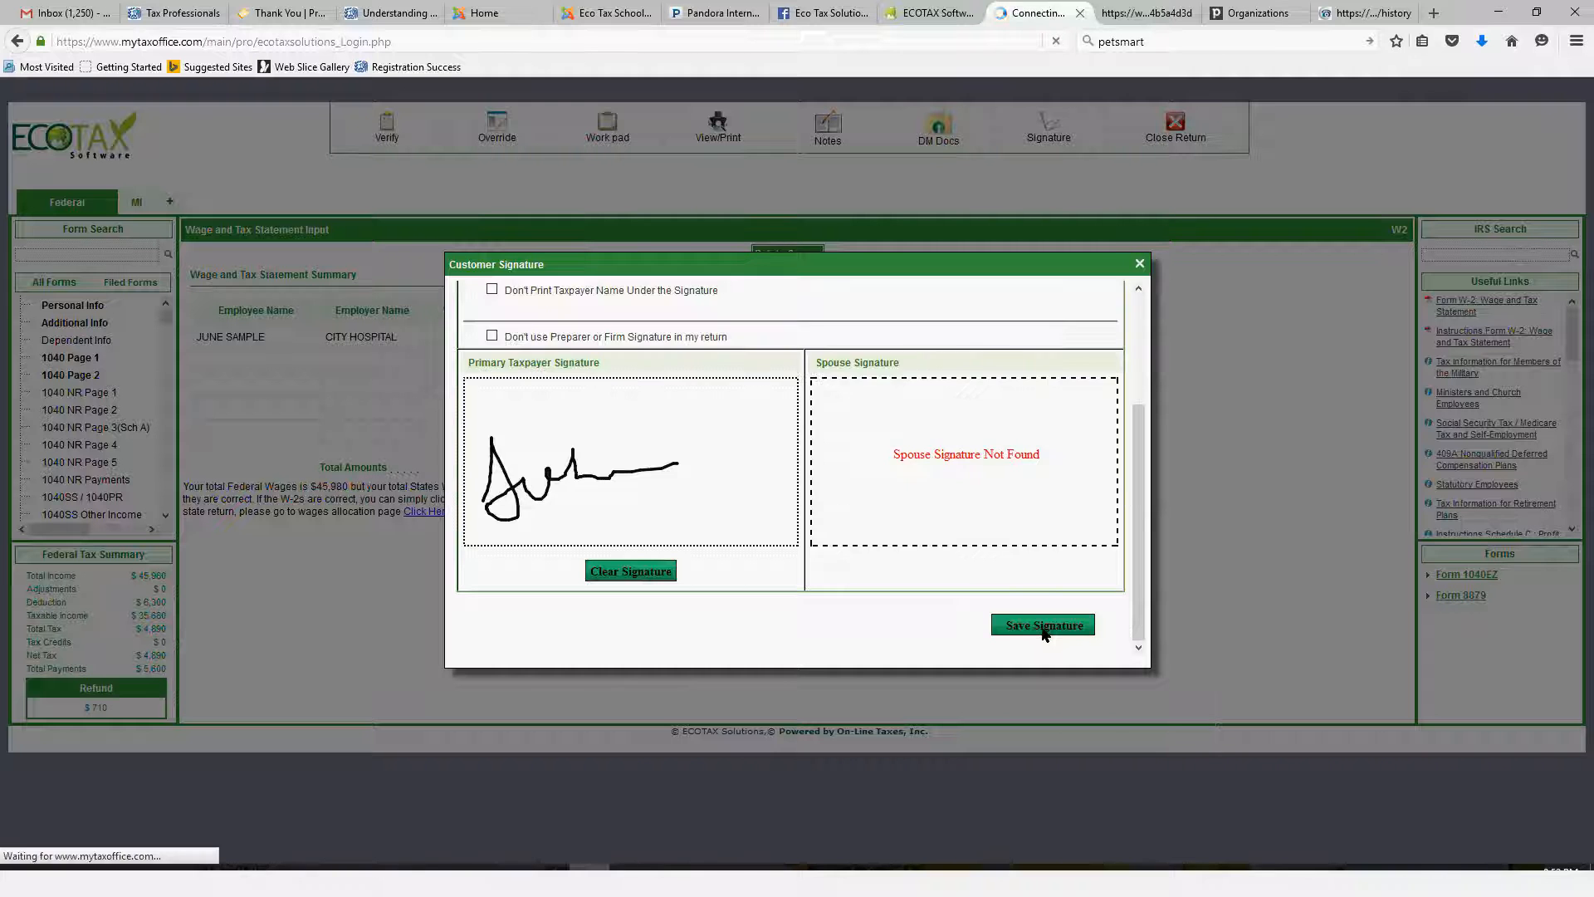
{"action": "scroll", "coordinate": [1034, 422], "scroll_direction": "down", "scroll_amount": 3}
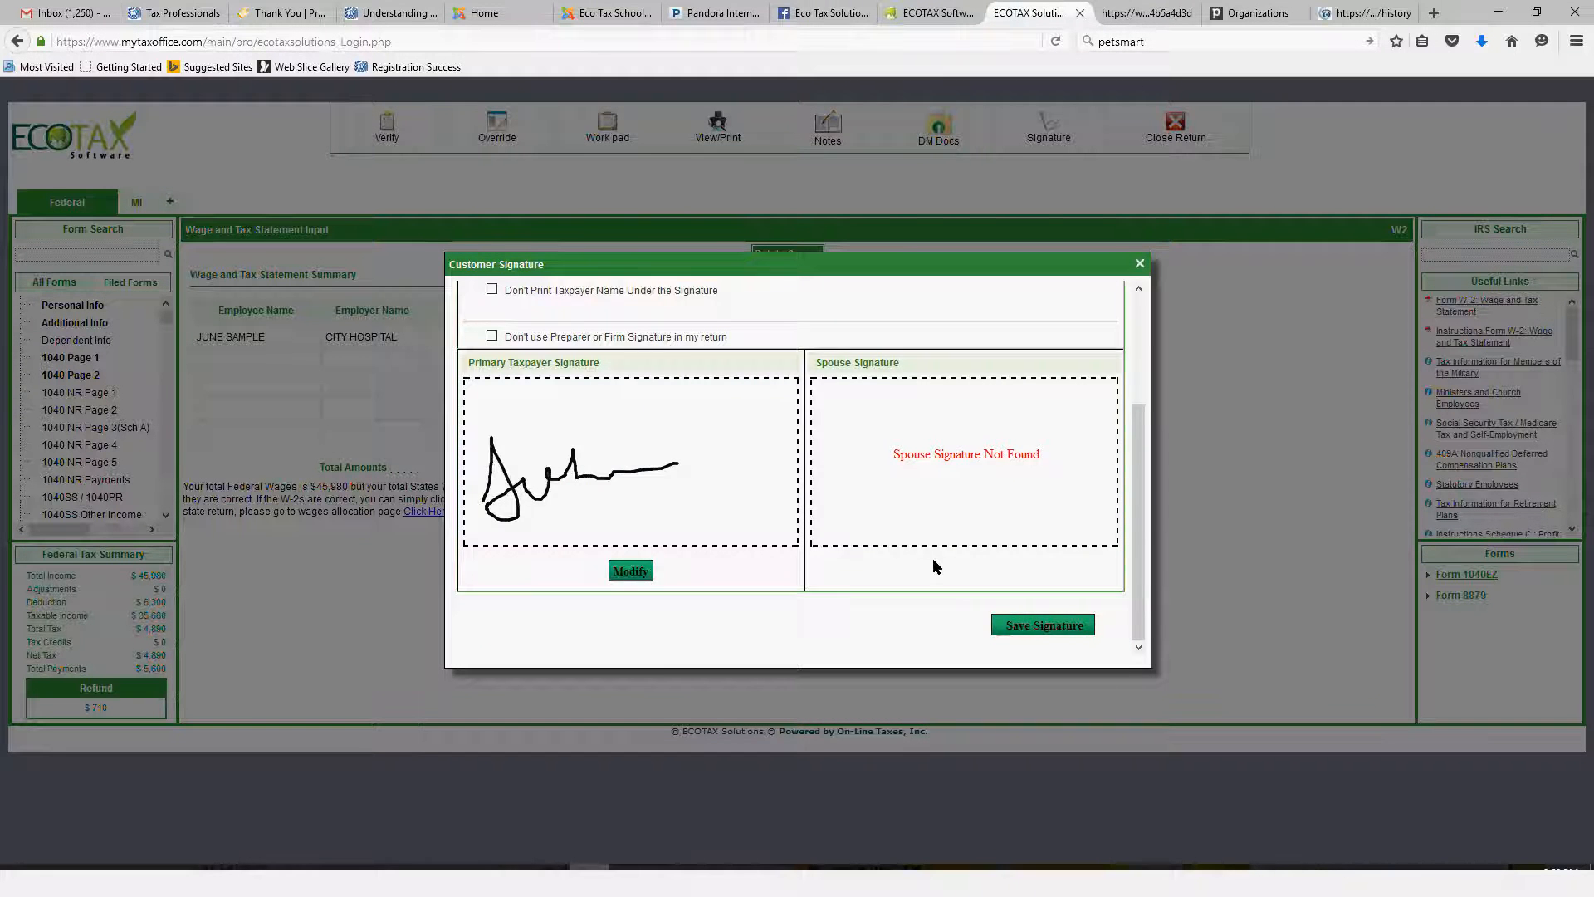
{"action": "scroll", "coordinate": [933, 566], "scroll_direction": "up", "scroll_amount": 3}
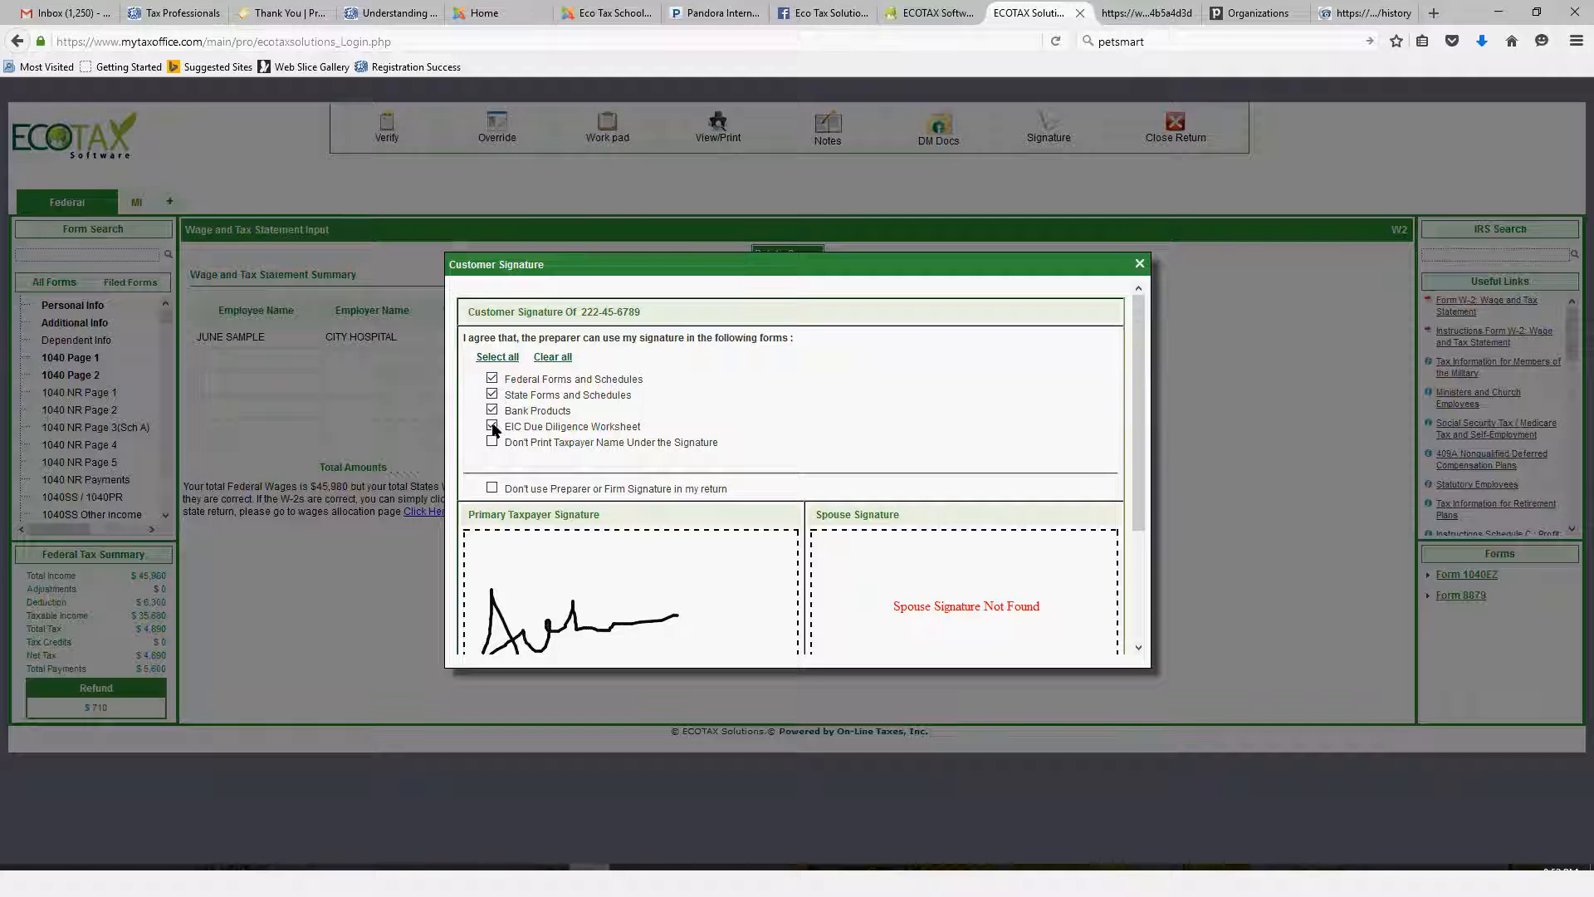
Leave the customer signature form, verify the return again for federal and state errors, and close the return.
{"action": "left_click", "coordinate": [1138, 265]}
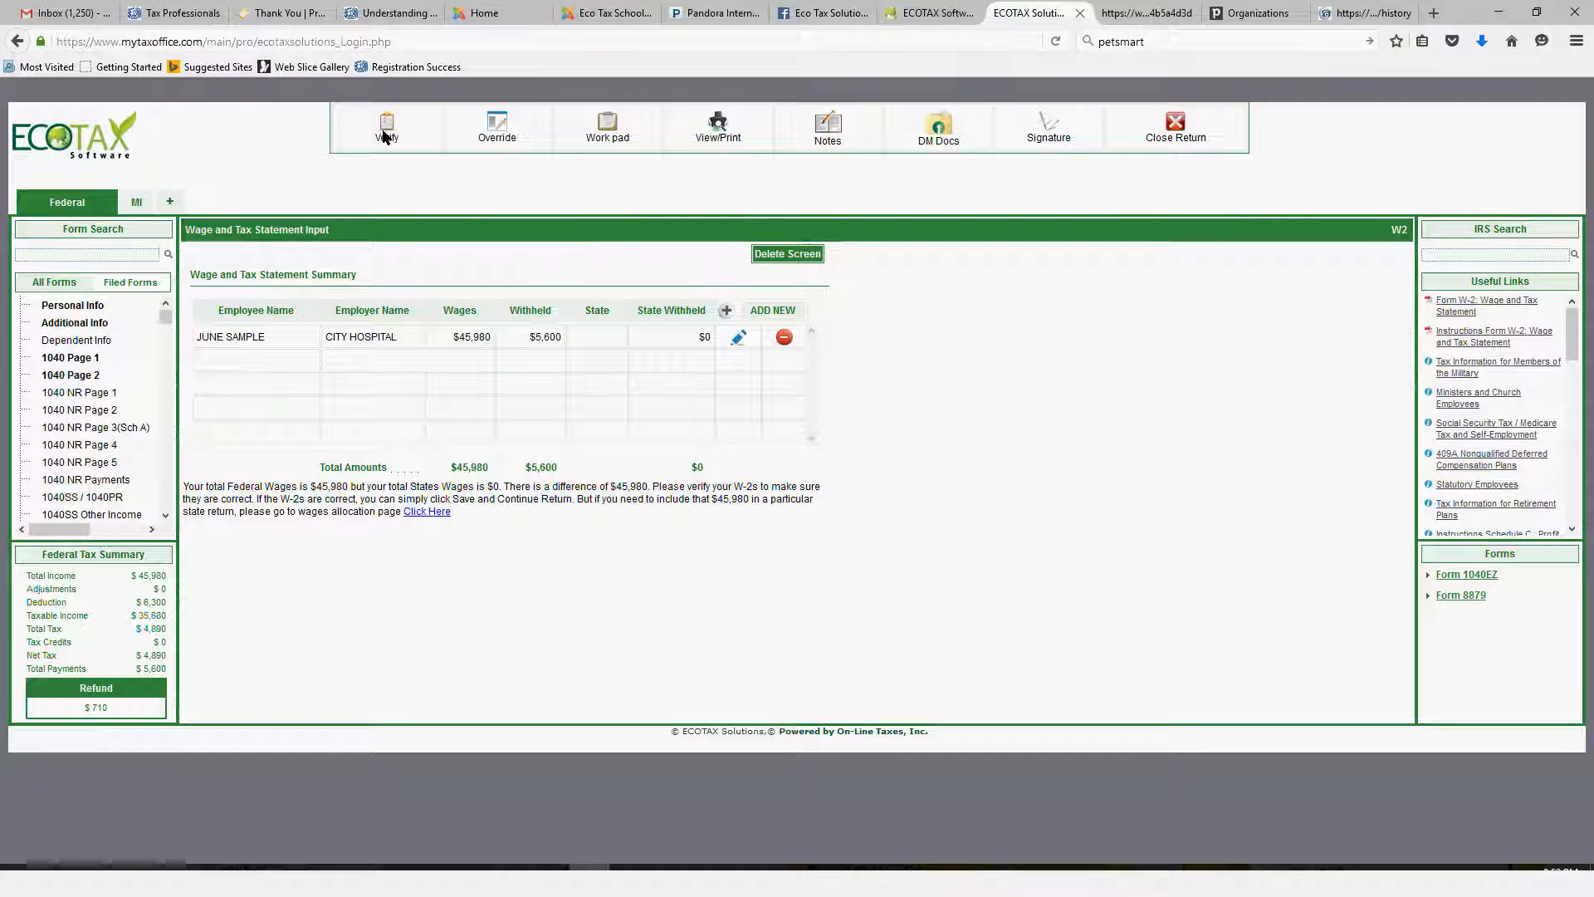
{"action": "left_click", "coordinate": [396, 151]}
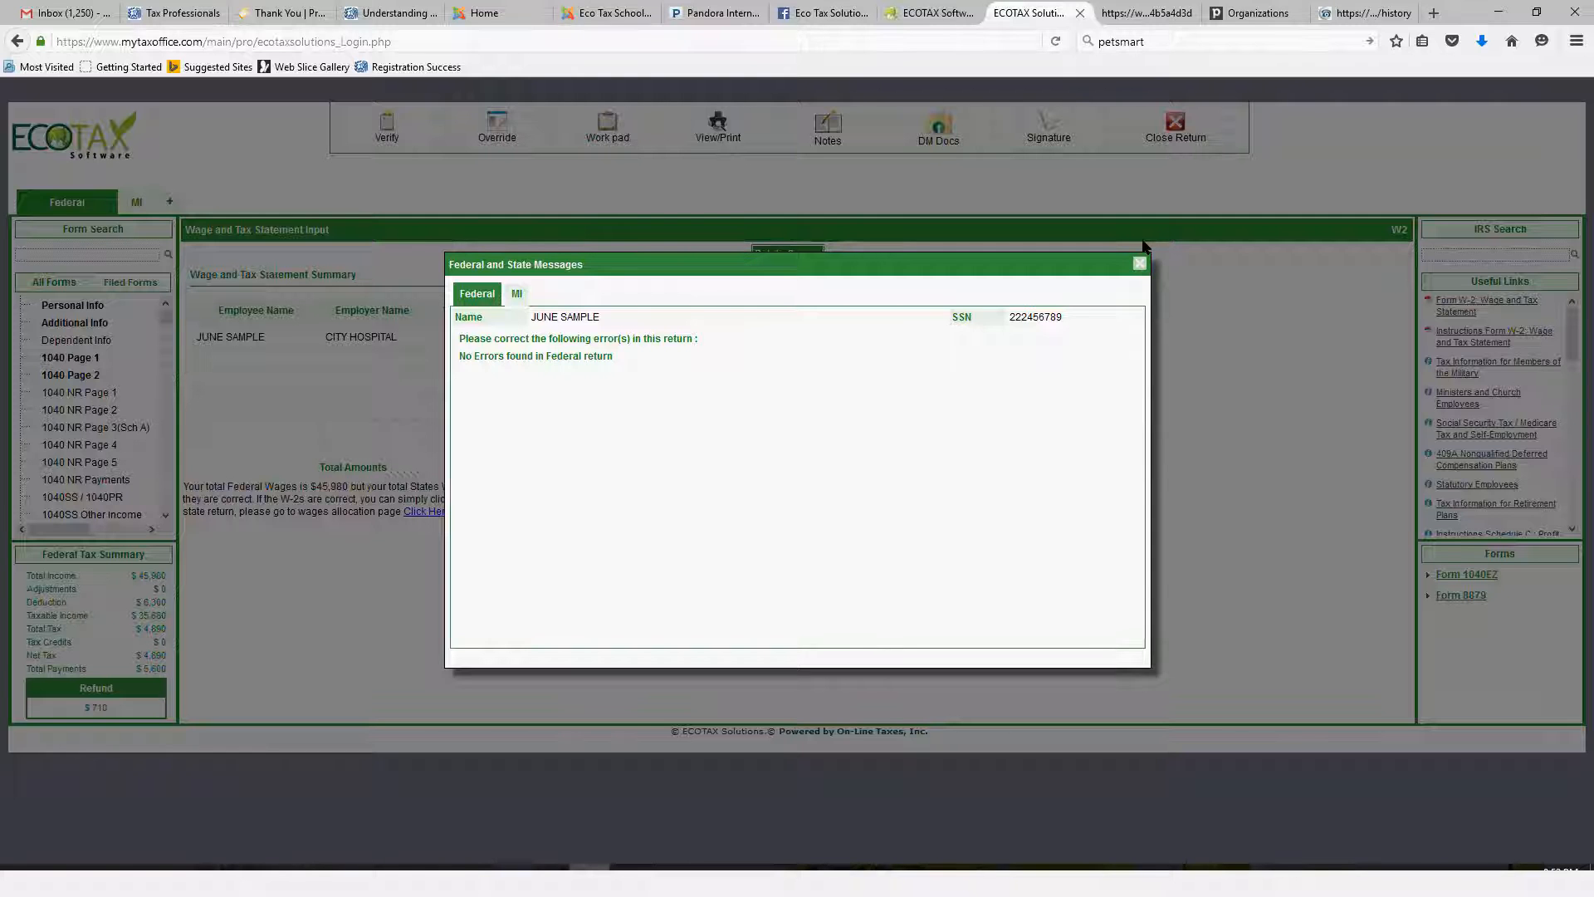
{"action": "left_click", "coordinate": [1139, 264]}
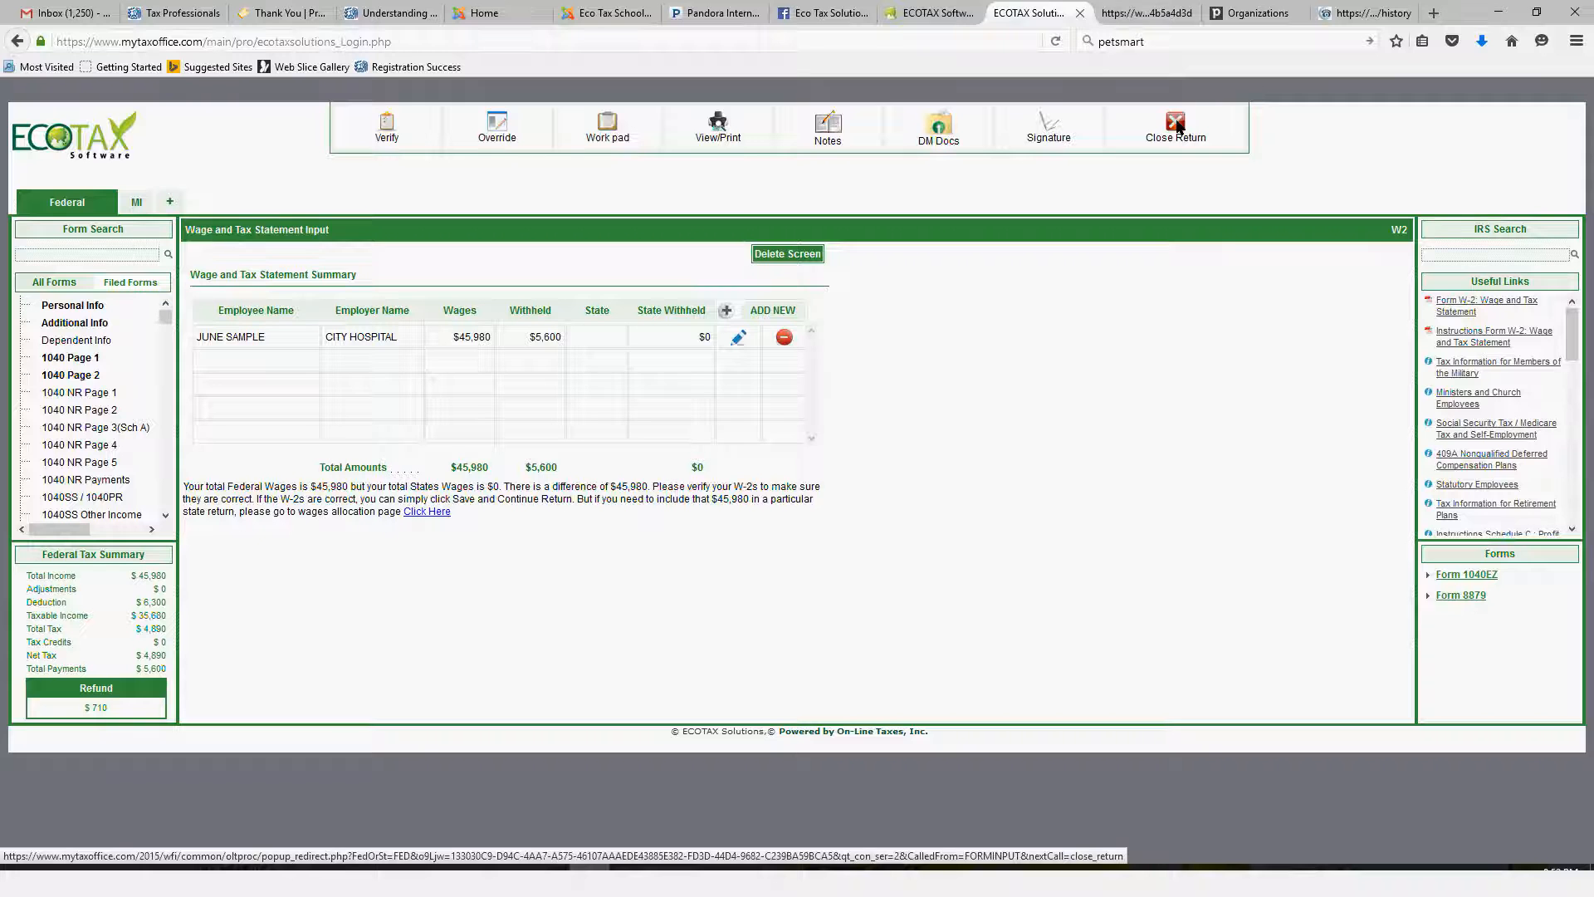
{"action": "left_click", "coordinate": [1177, 126]}
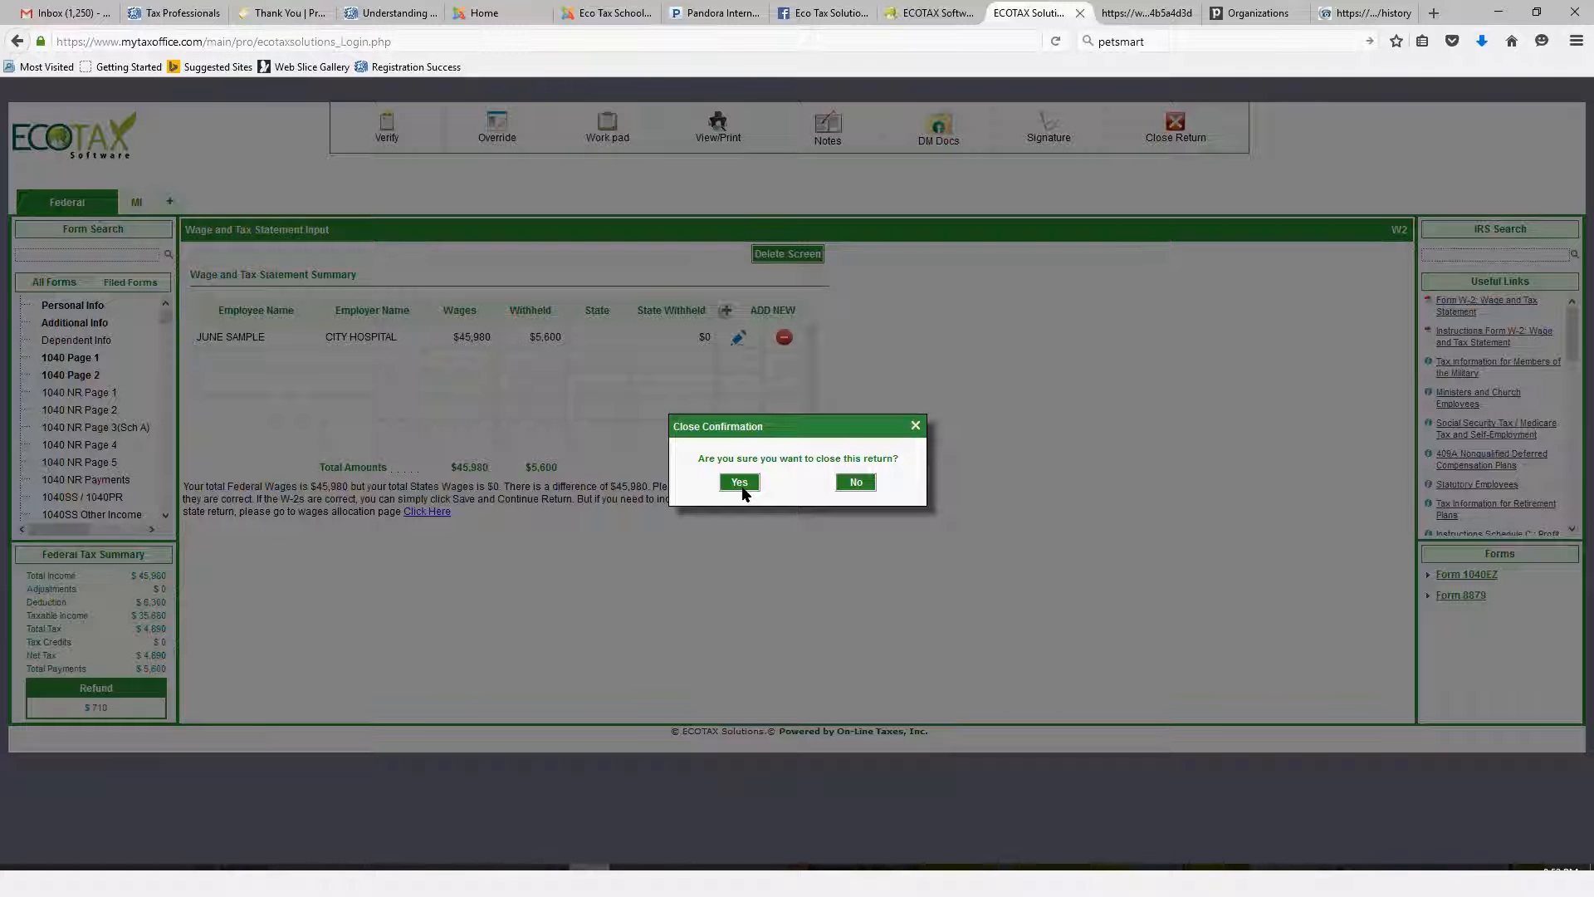
{"action": "left_click", "coordinate": [739, 483]}
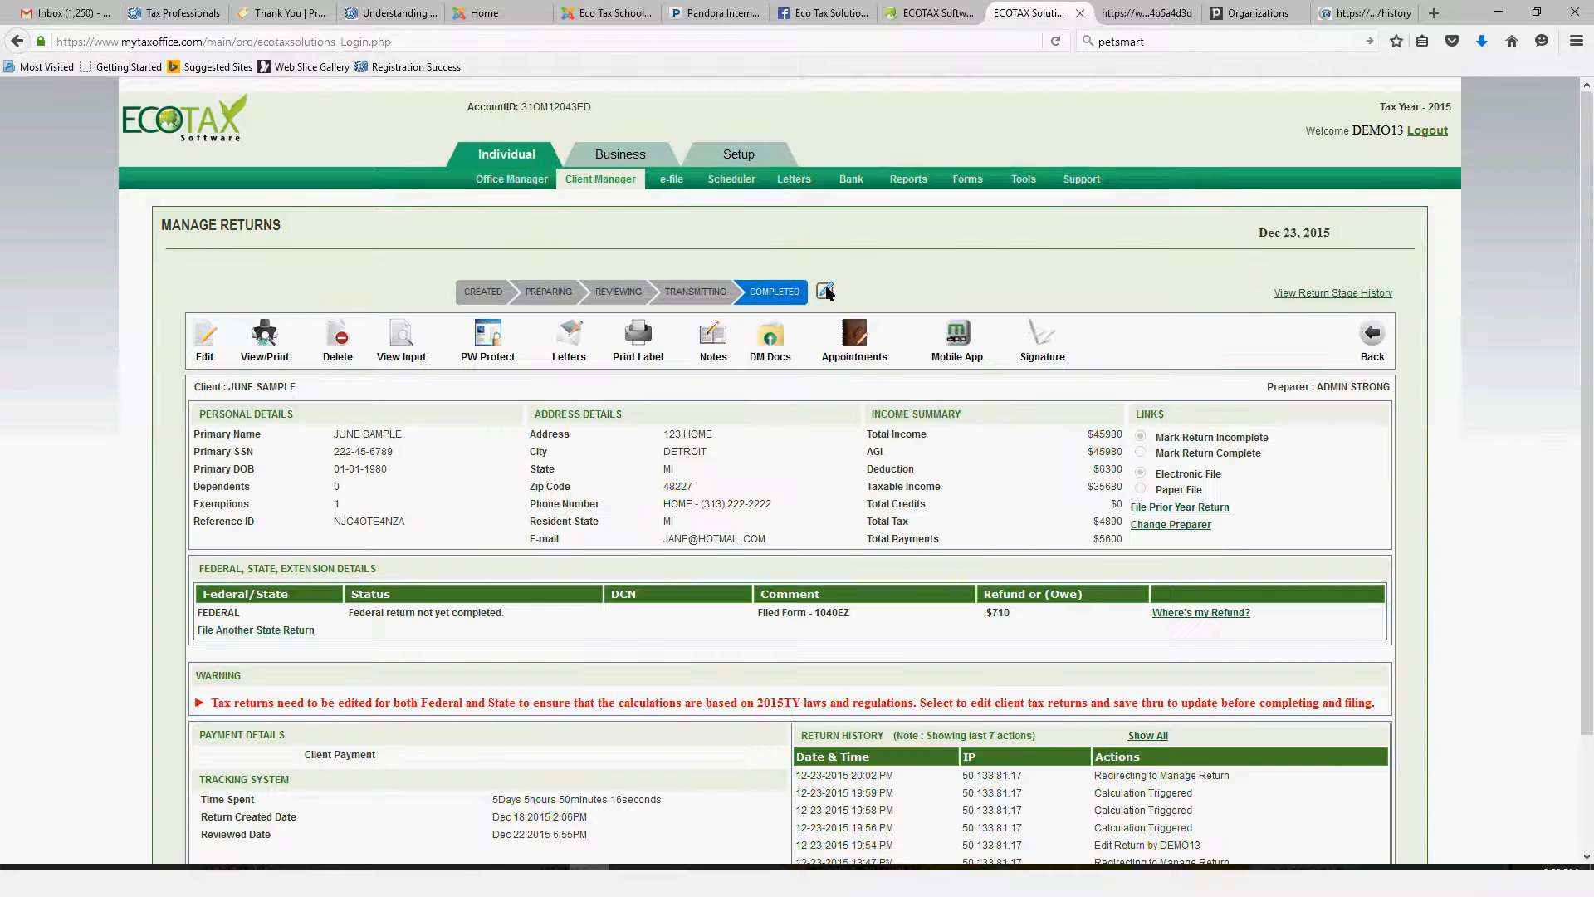
Update the return stage to COMPLETED and review the return's federal and state filing details, including the refund amount.
{"action": "left_click", "coordinate": [825, 290]}
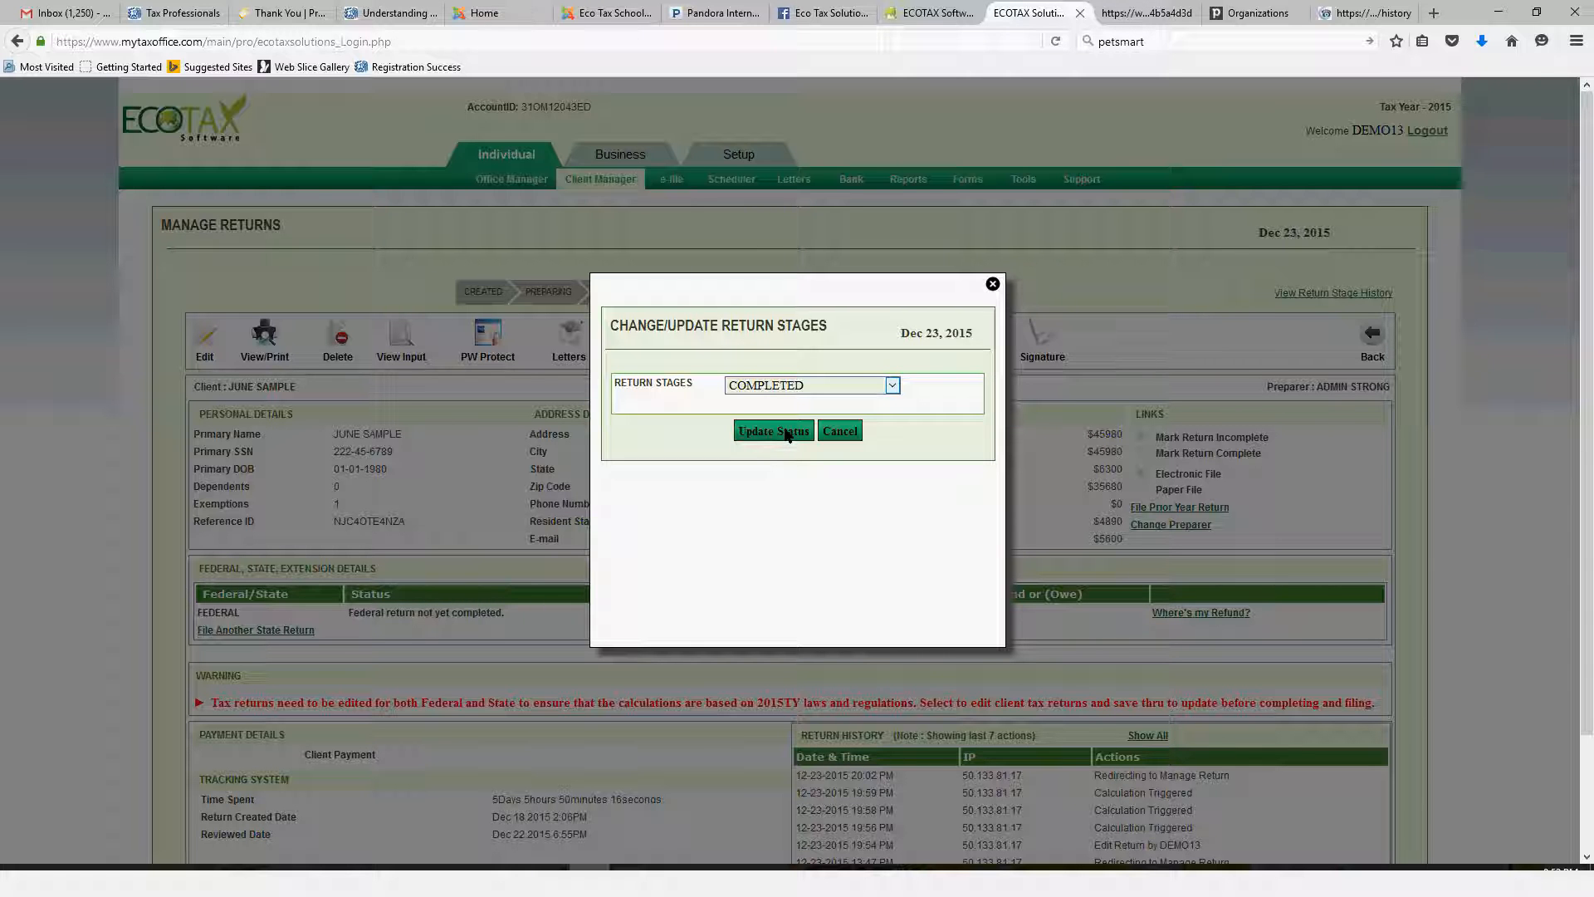
{"action": "left_click", "coordinate": [787, 434]}
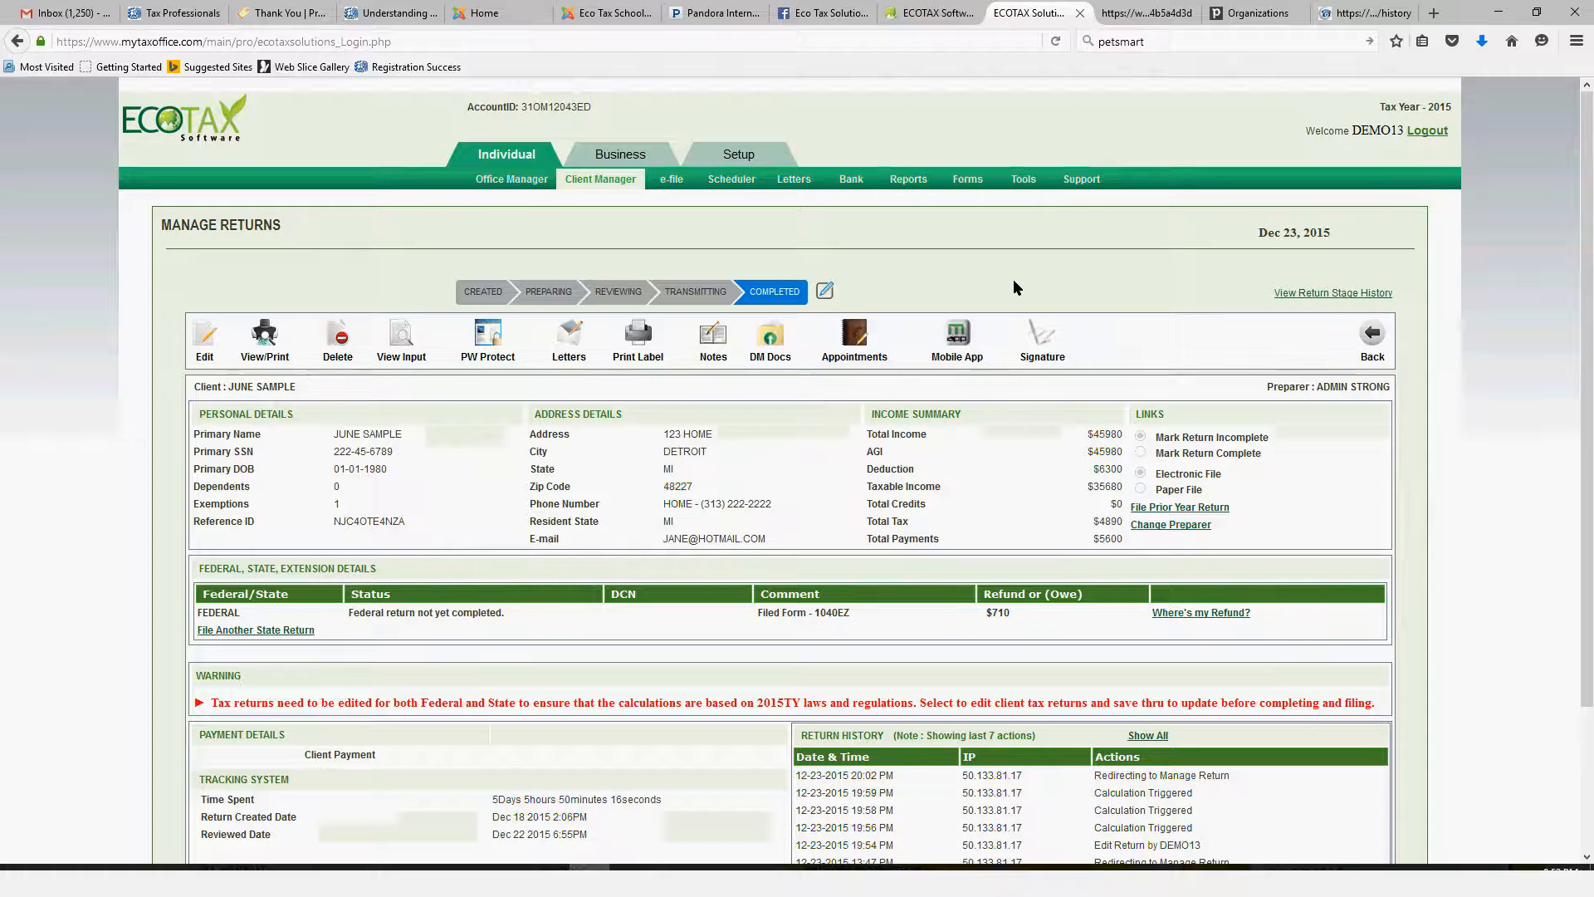
{"action": "scroll", "coordinate": [515, 554], "scroll_direction": "down", "scroll_amount": 3}
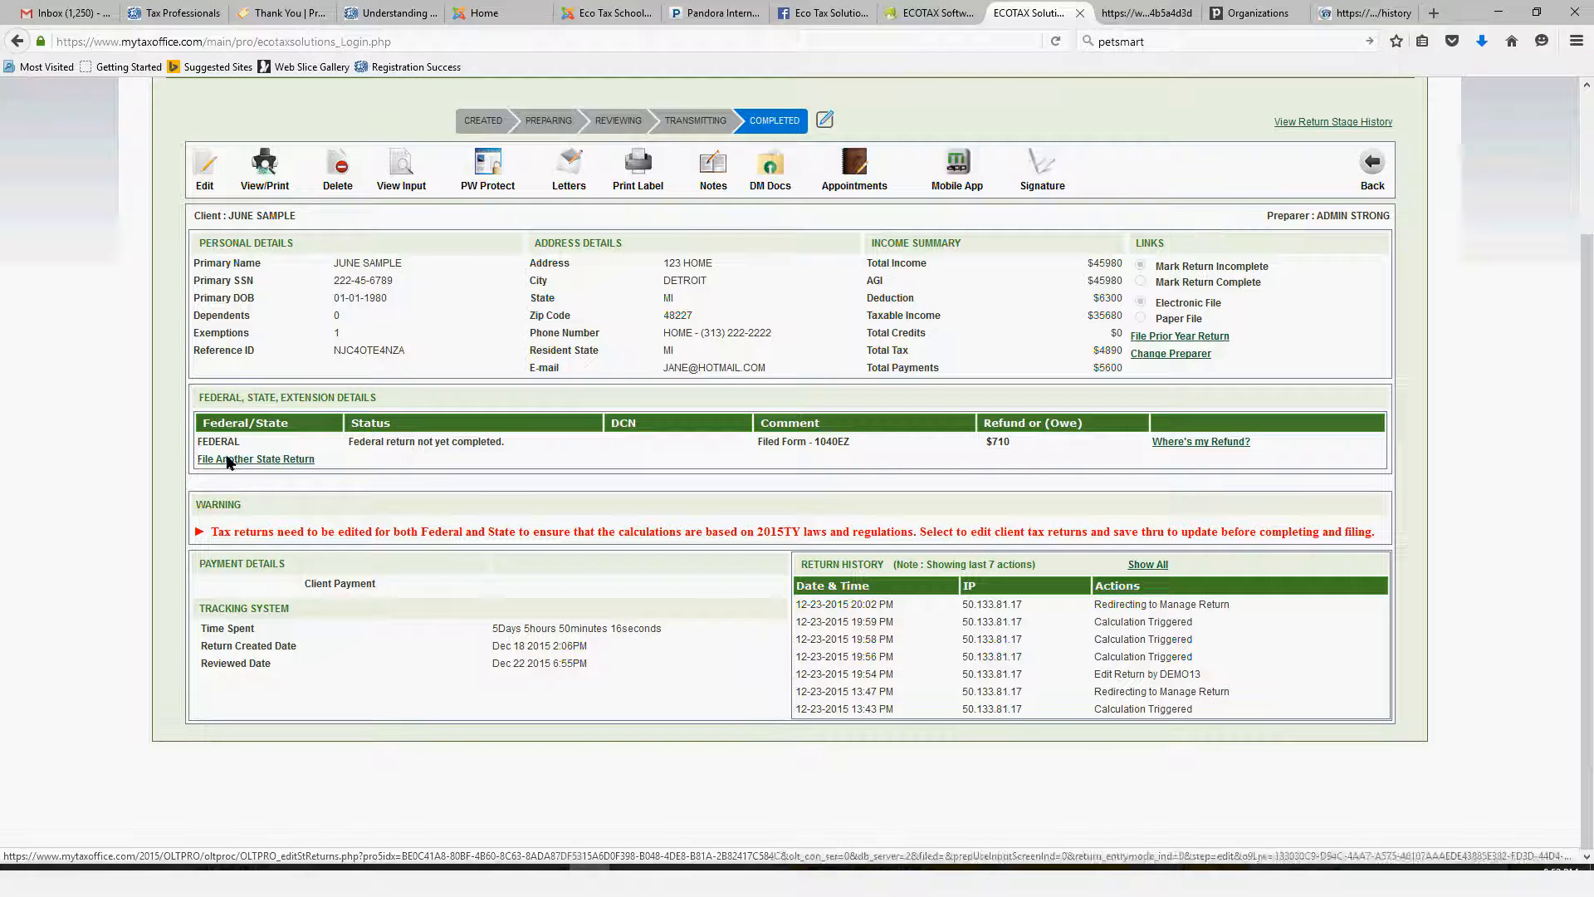
{"action": "double_click", "coordinate": [988, 442]}
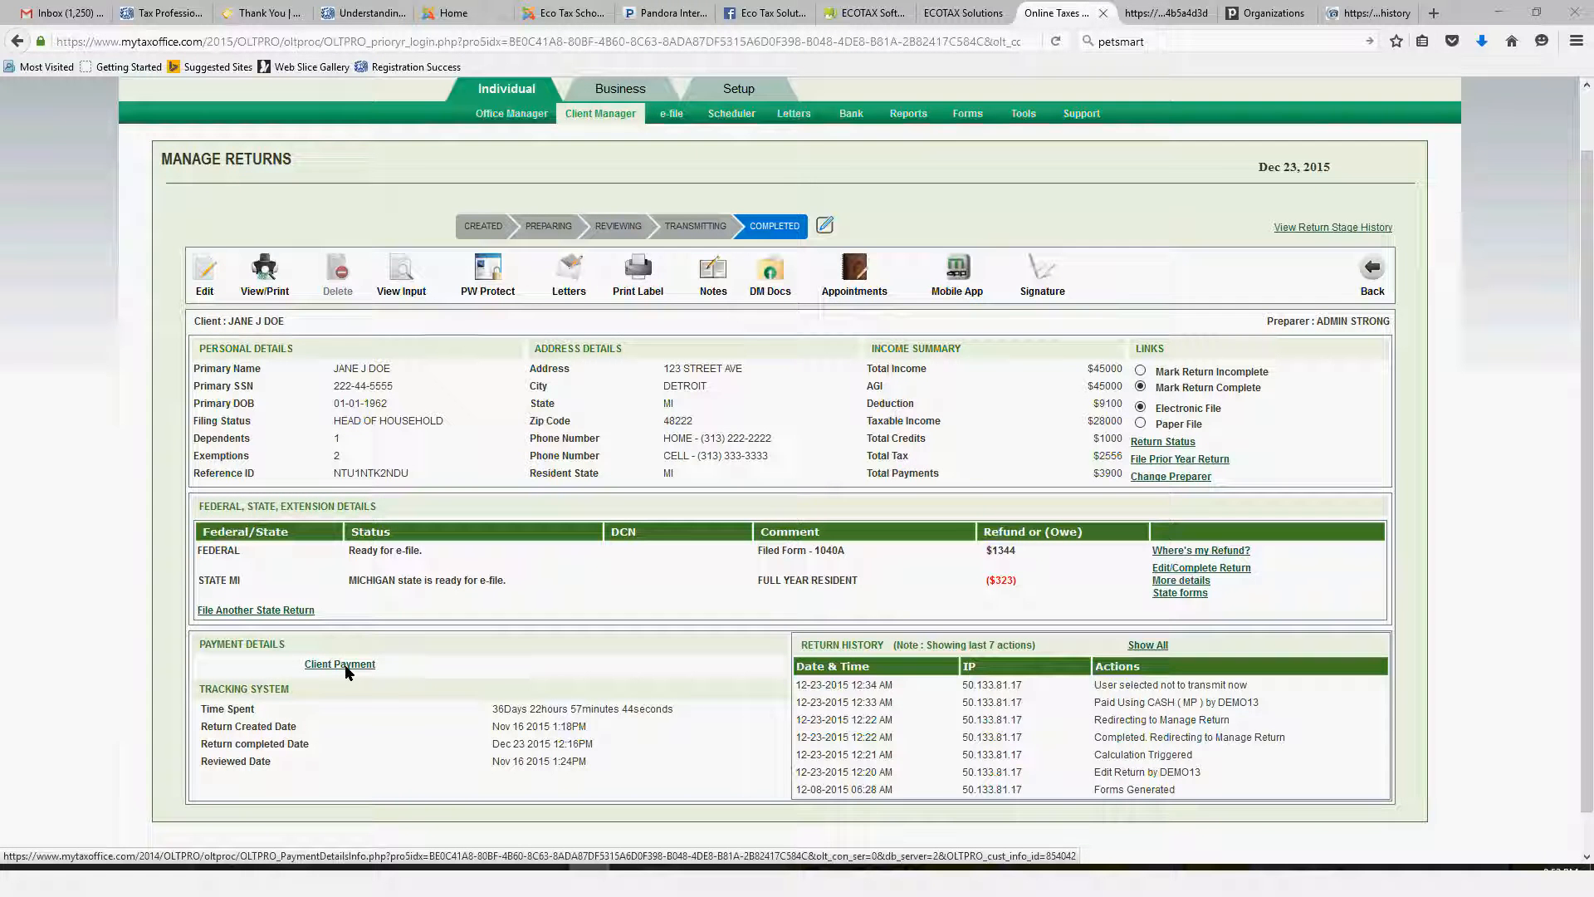
Open the client's Master Payment invoice for editing and review its charges, preparer discounts and additional charges without modifying them.
{"action": "left_click", "coordinate": [346, 665]}
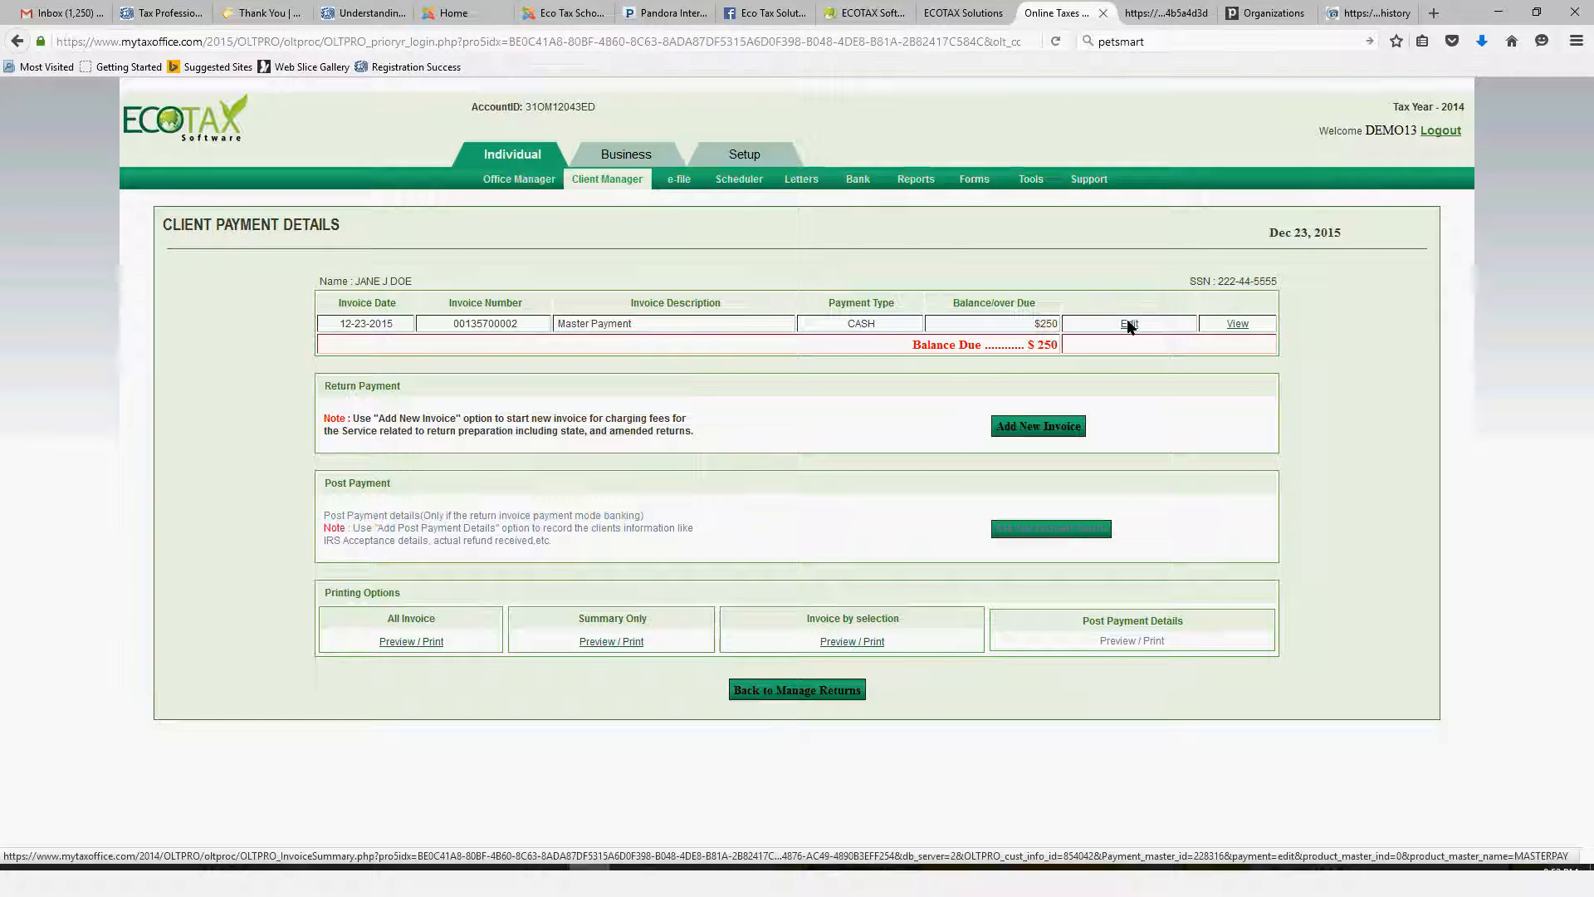
{"action": "left_click", "coordinate": [1129, 325]}
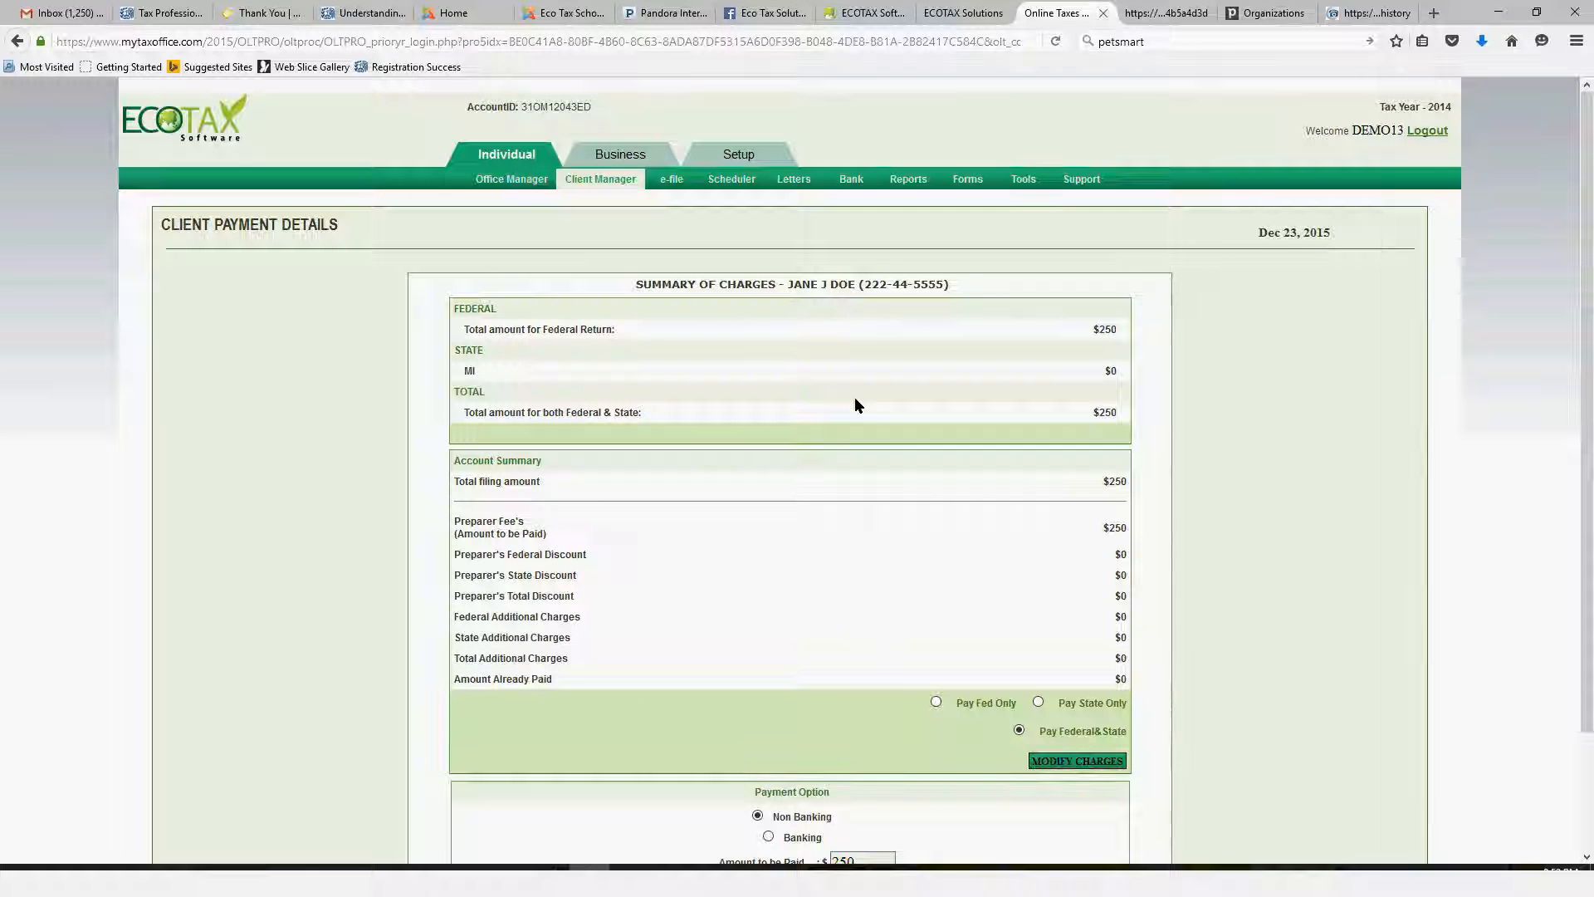
{"action": "scroll", "coordinate": [855, 399], "scroll_direction": "down", "scroll_amount": 3}
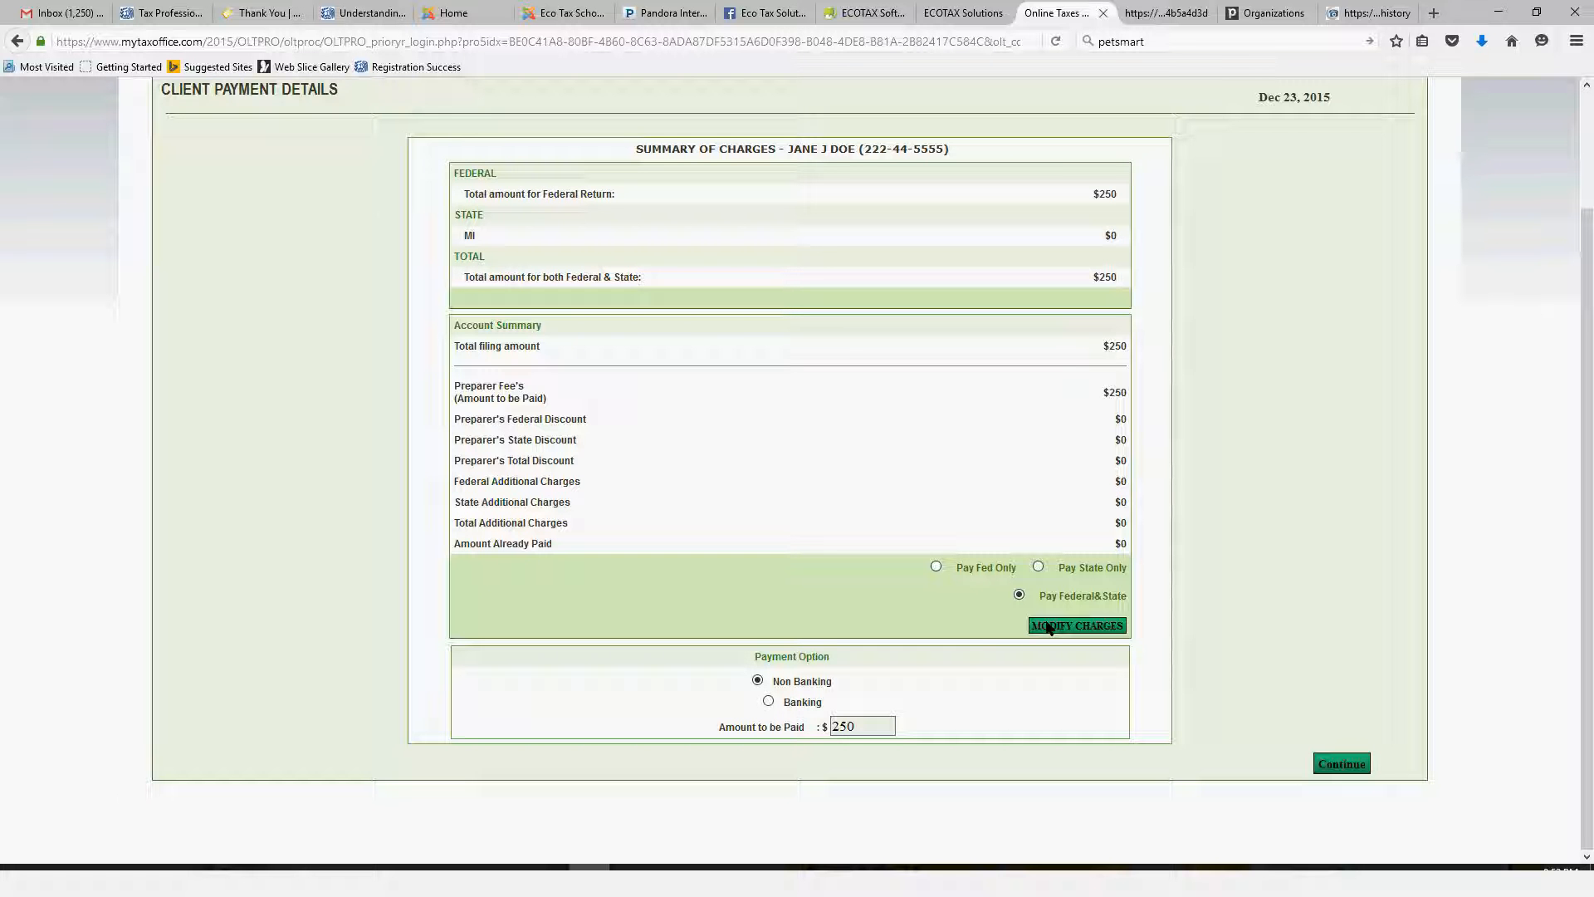
{"action": "left_click", "coordinate": [1049, 627]}
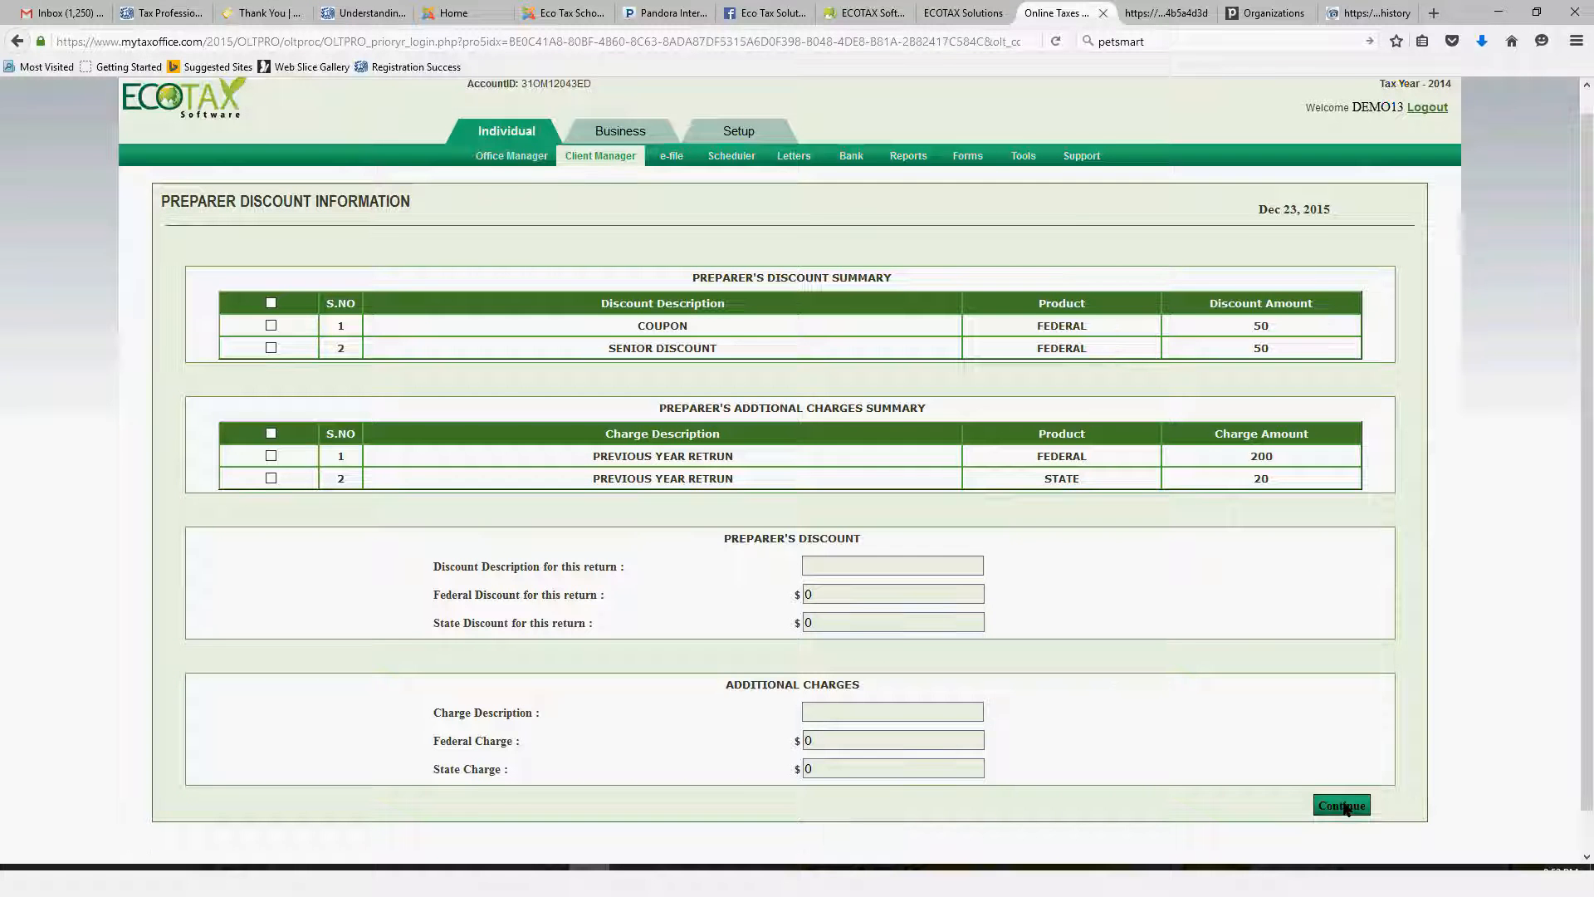
{"action": "left_click", "coordinate": [1342, 805]}
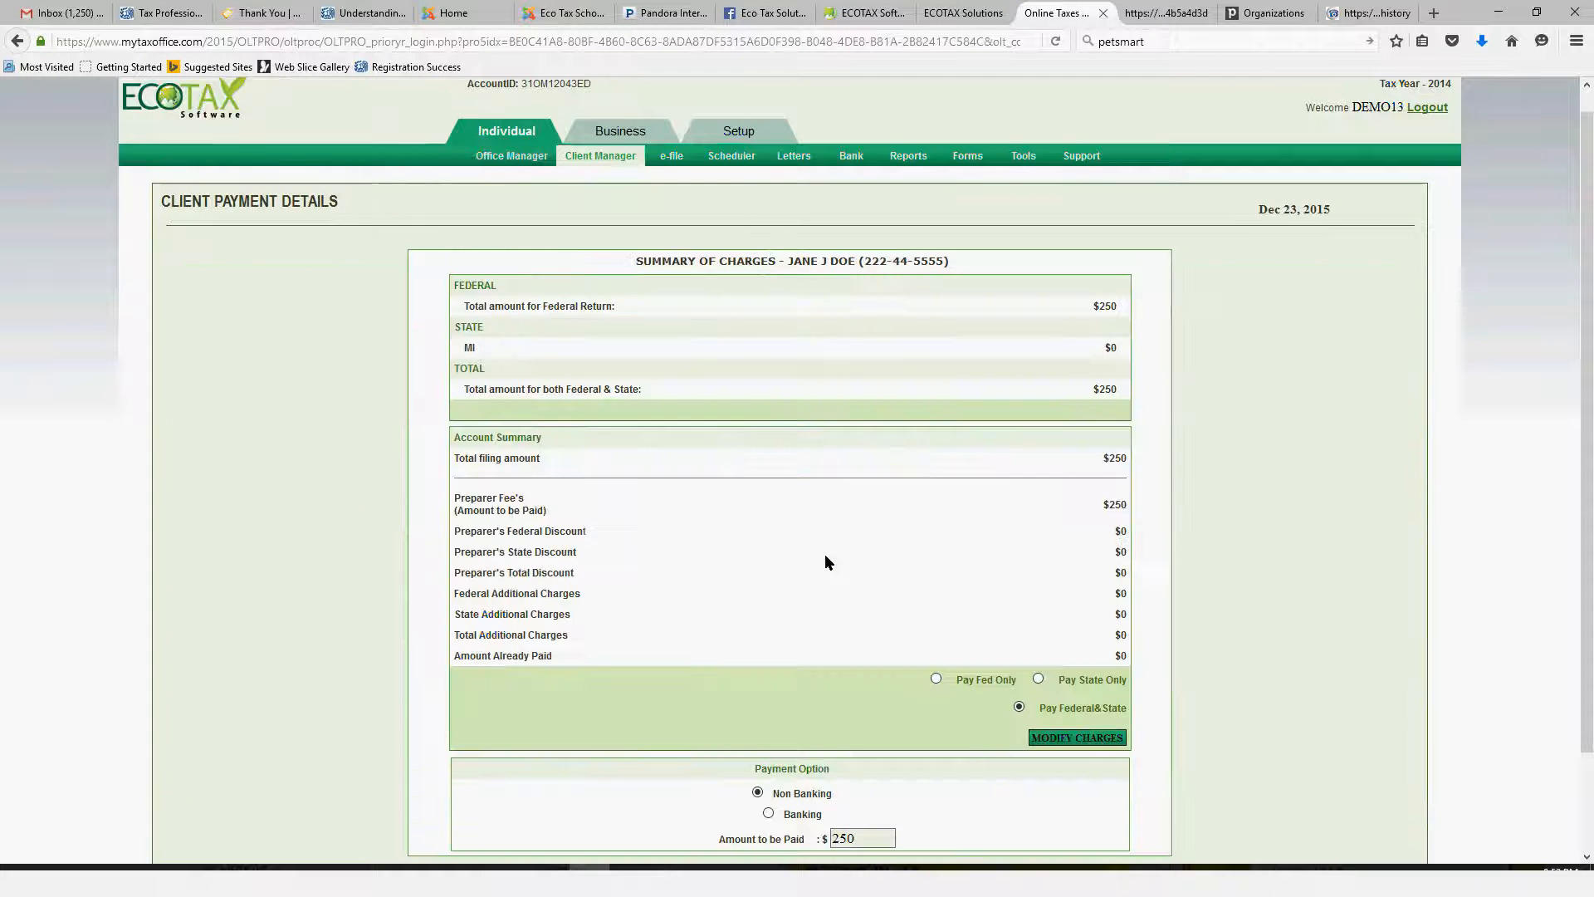
Continue with the Non Banking payment option and try to save a $250 cash payment made now, with e-filing set to No.
{"action": "scroll", "coordinate": [824, 550], "scroll_direction": "down", "scroll_amount": 2}
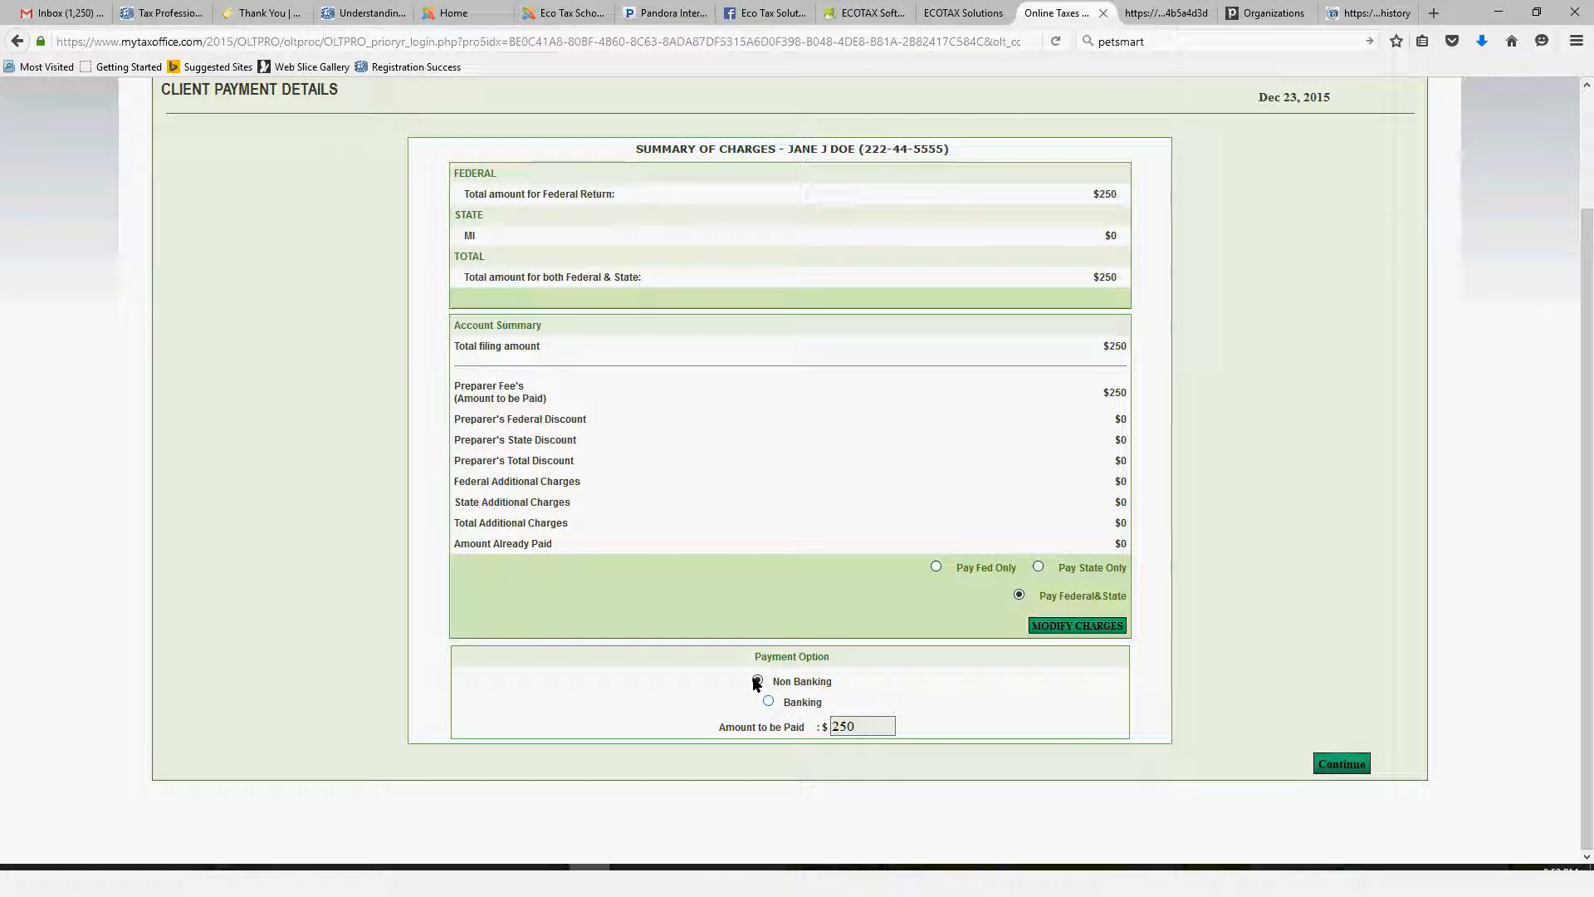
{"action": "left_click", "coordinate": [1353, 765]}
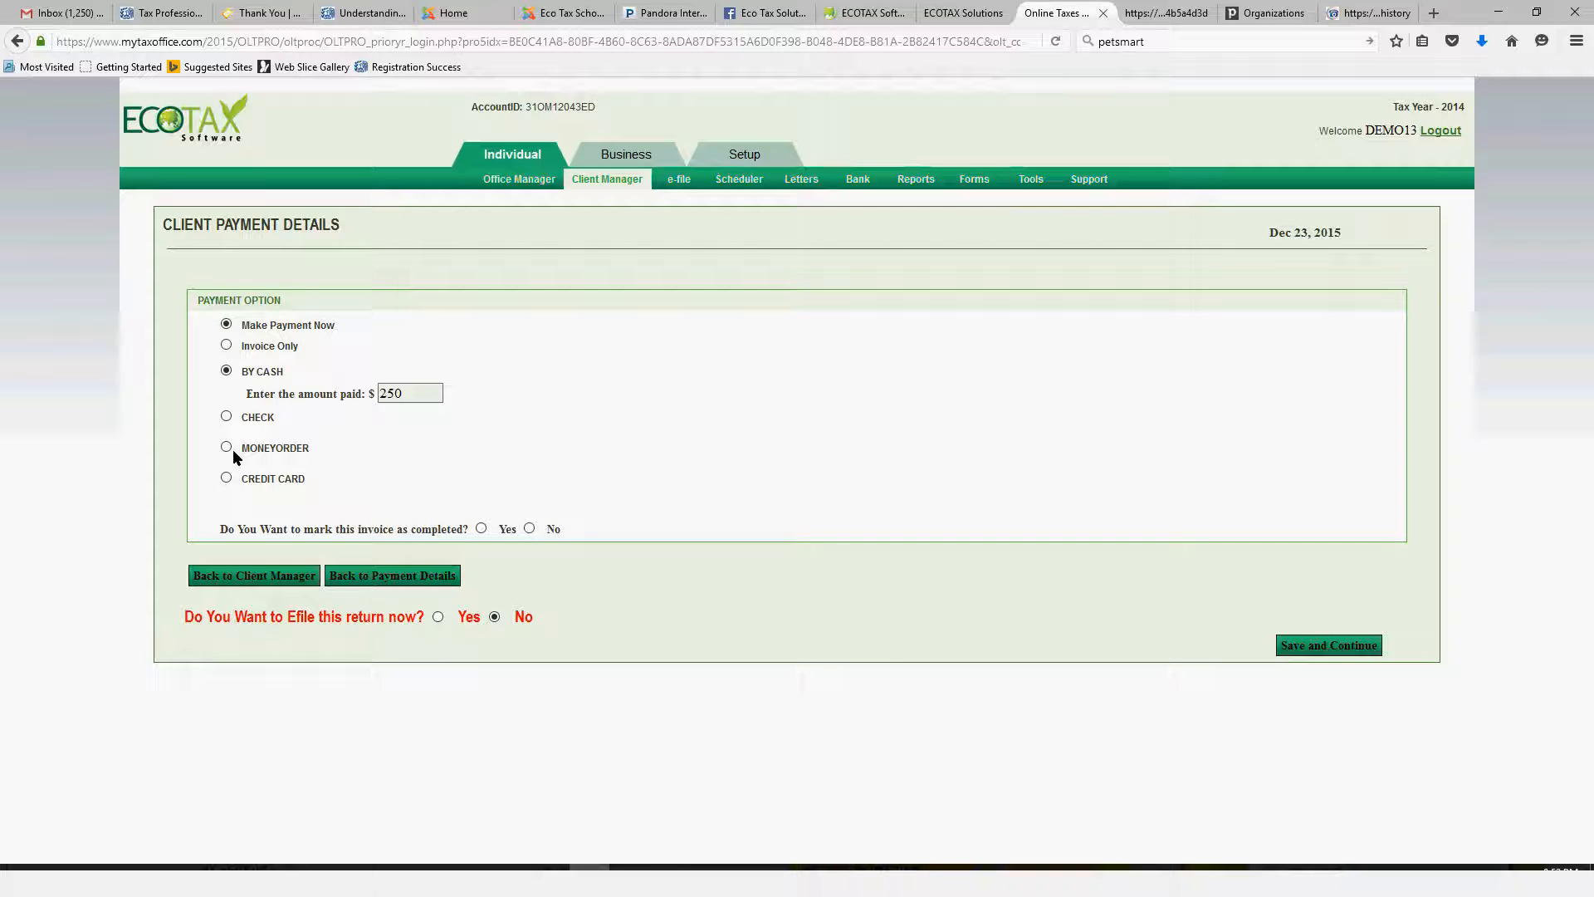
{"action": "left_click", "coordinate": [1336, 647]}
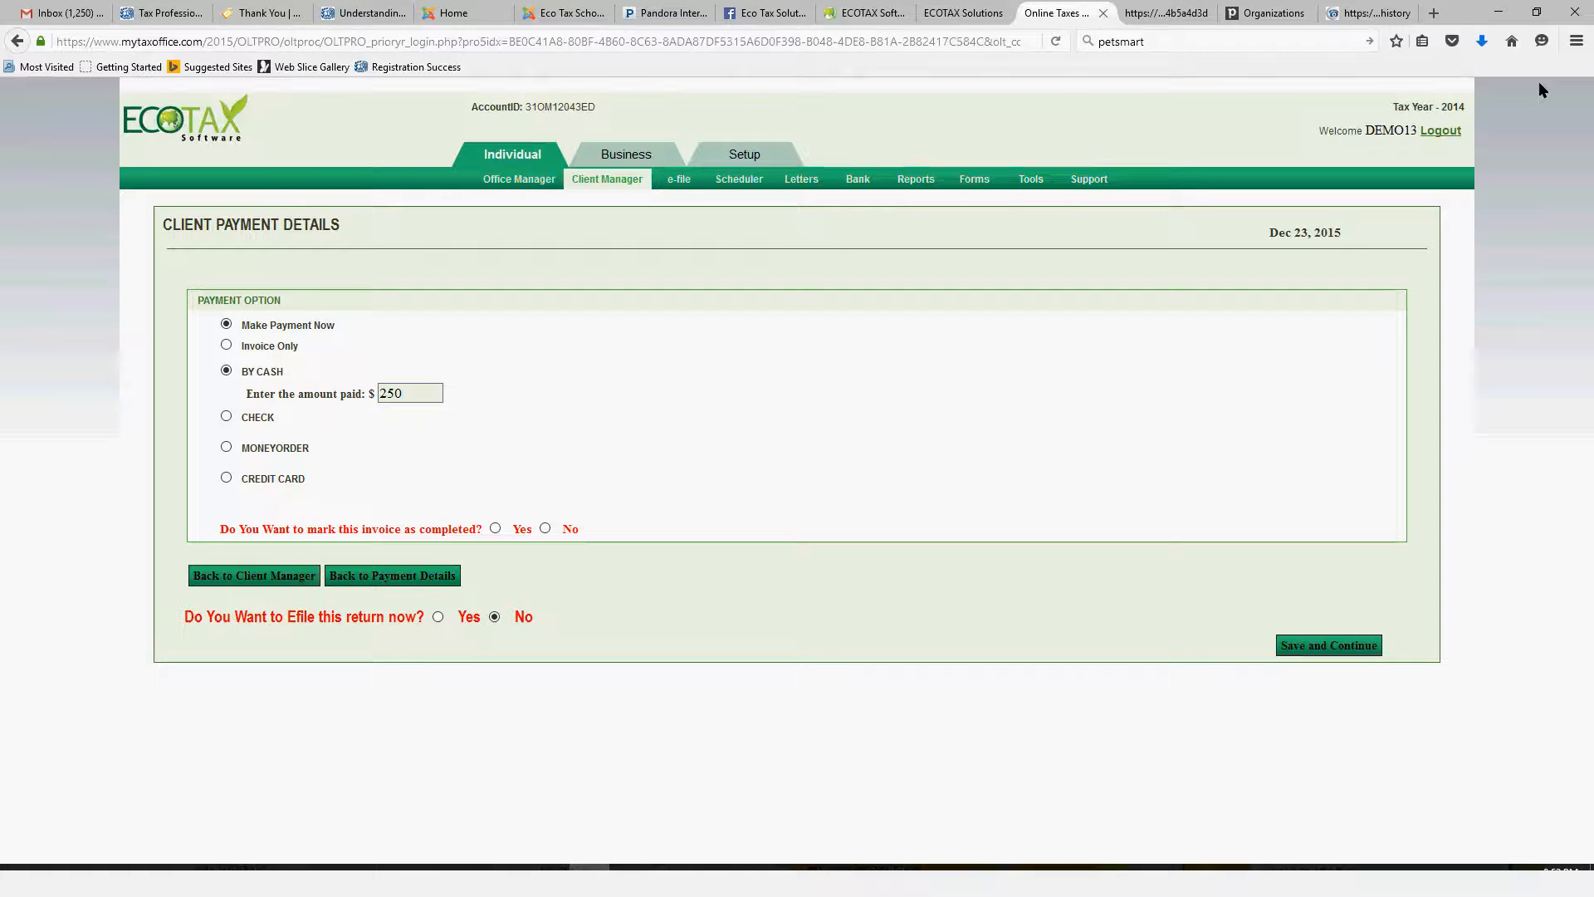